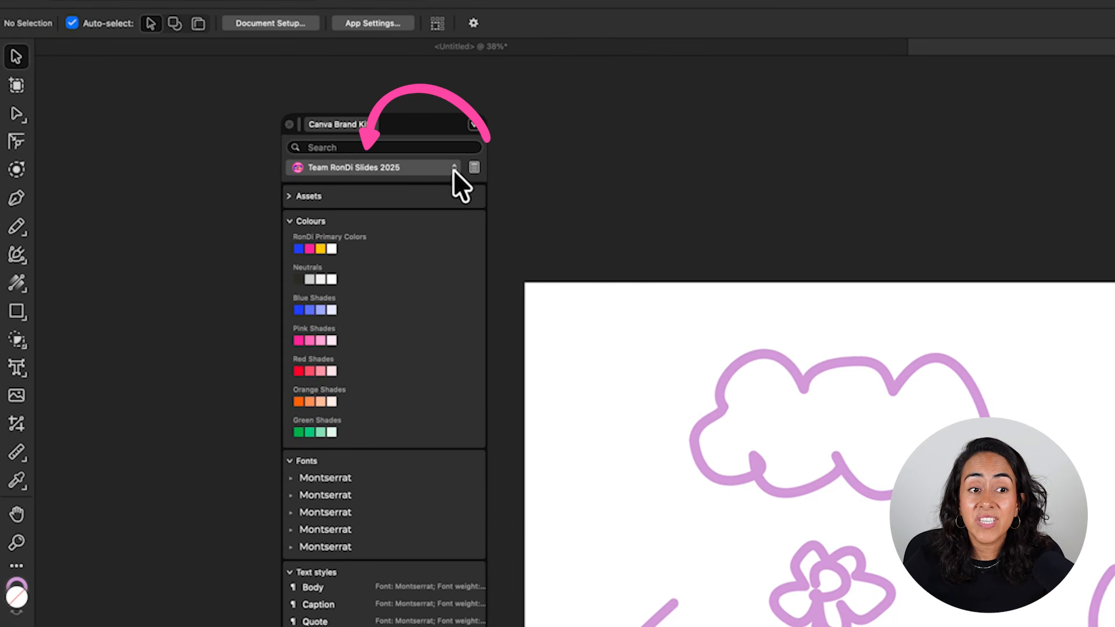
- Look through the available Canva brand kits, and view the Graphics and Photos assets of Team RonDi Slides 2025
click(453, 168)
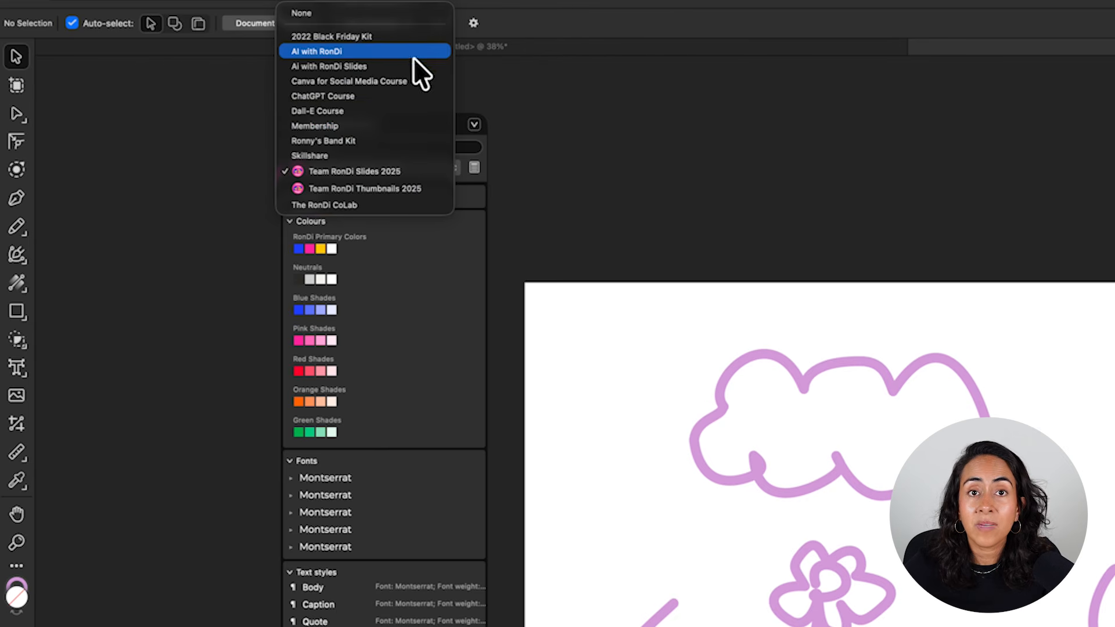
click(481, 212)
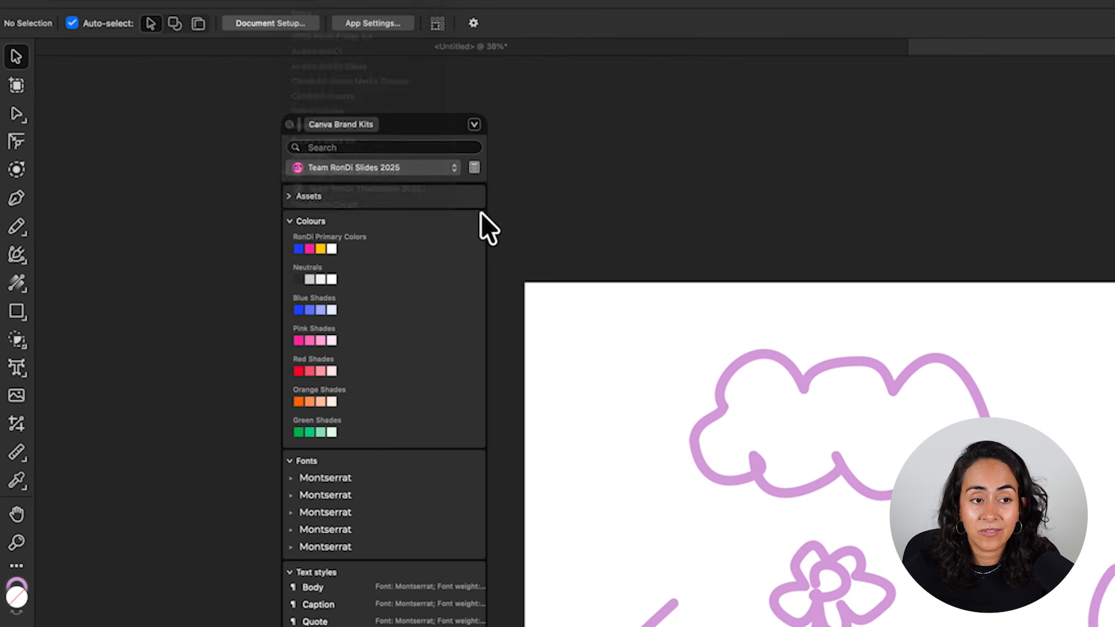
click(289, 198)
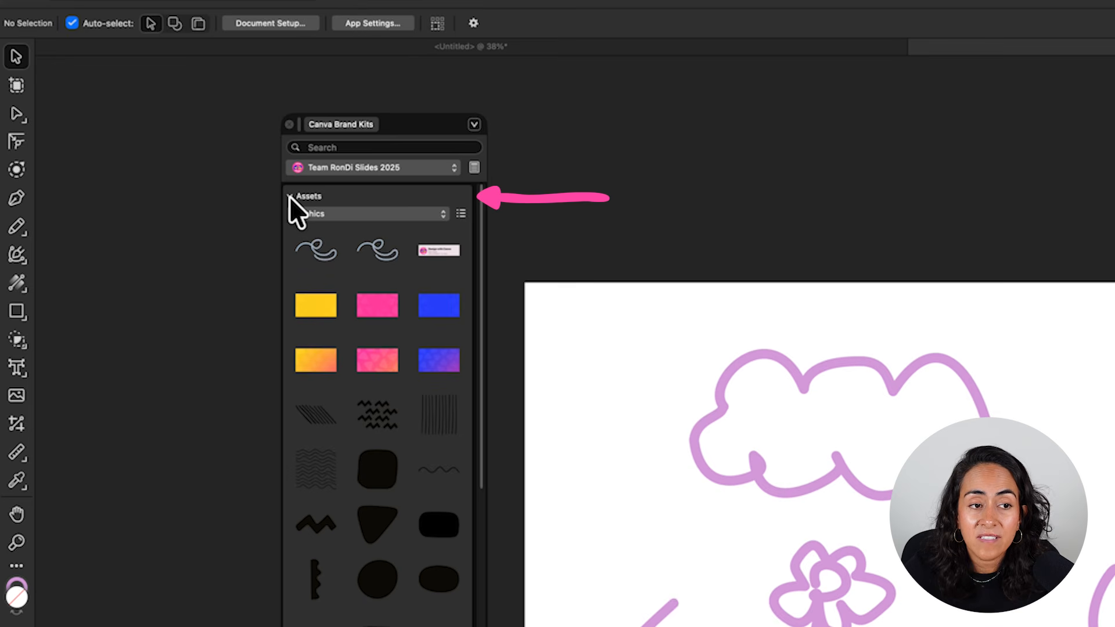
click(428, 214)
click(414, 199)
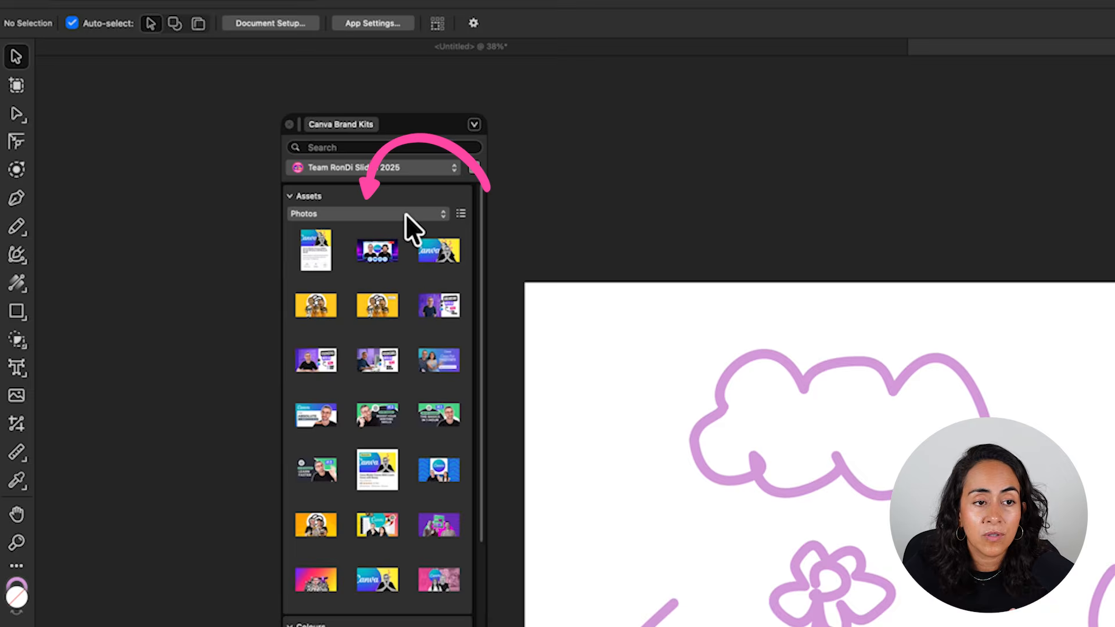
click(406, 213)
click(288, 197)
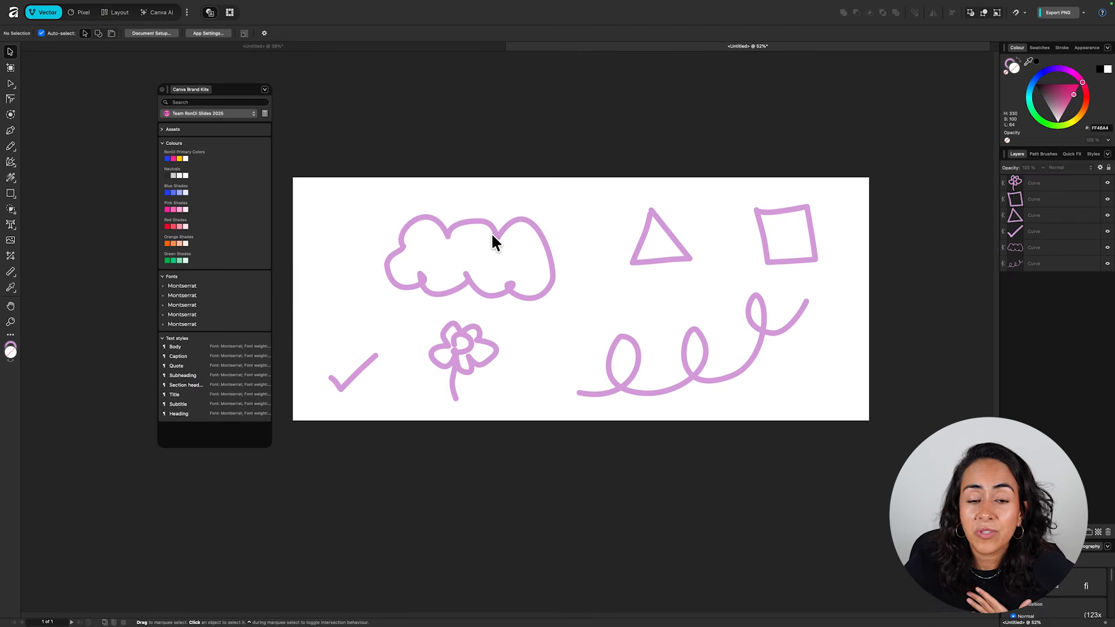
- Recolour the cloud doodle's stroke with the pink swatch from RonDi Primary Colors, and select the triangle doodle
click(493, 231)
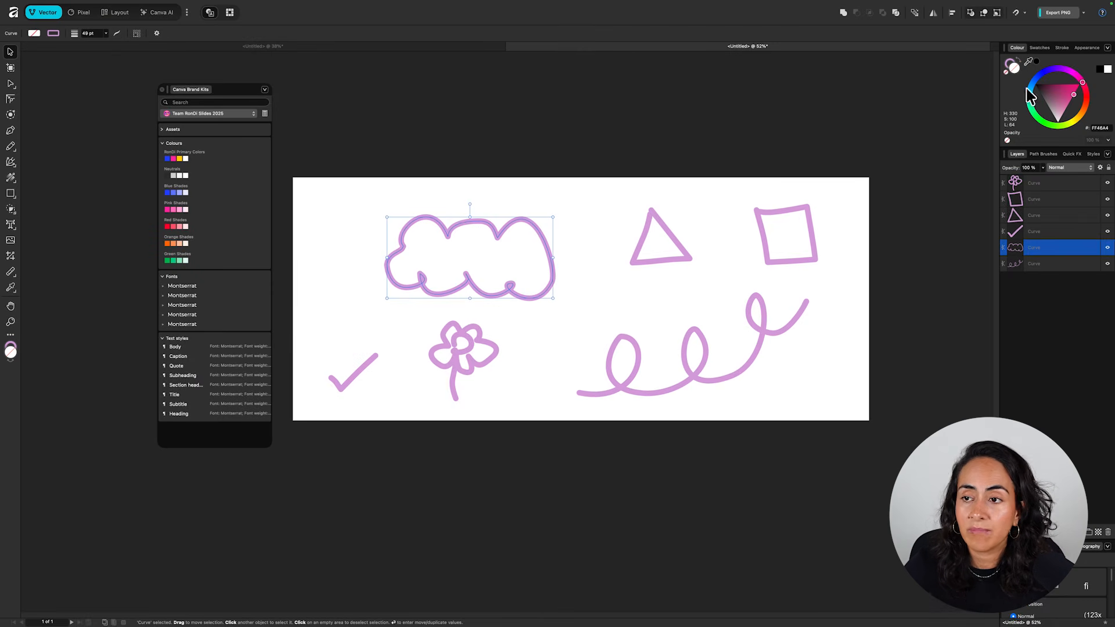
click(1012, 66)
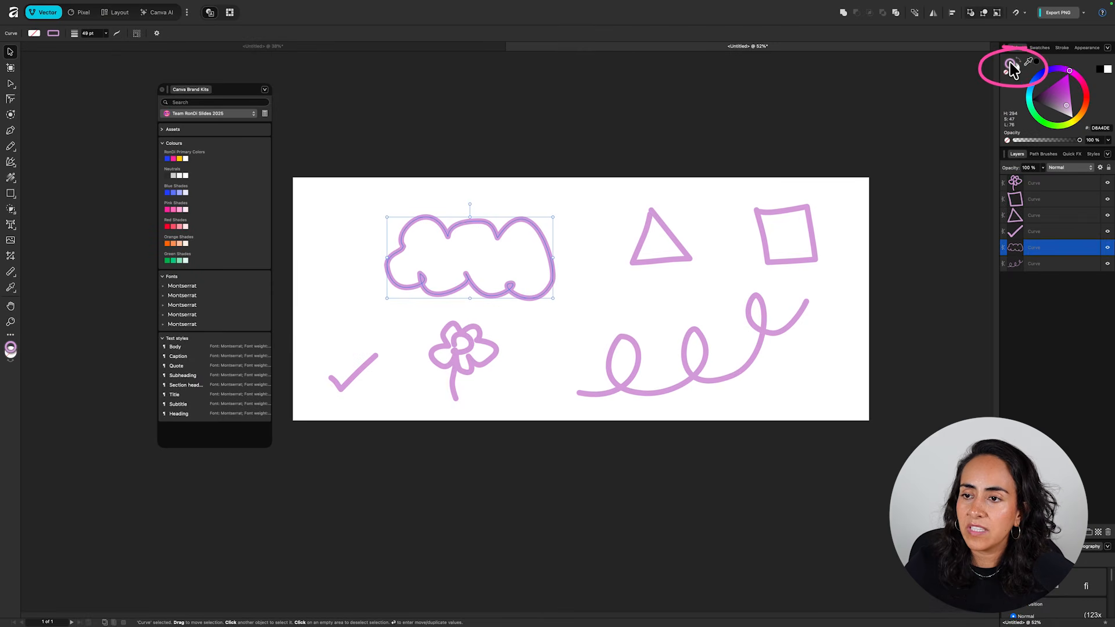
click(173, 159)
click(657, 218)
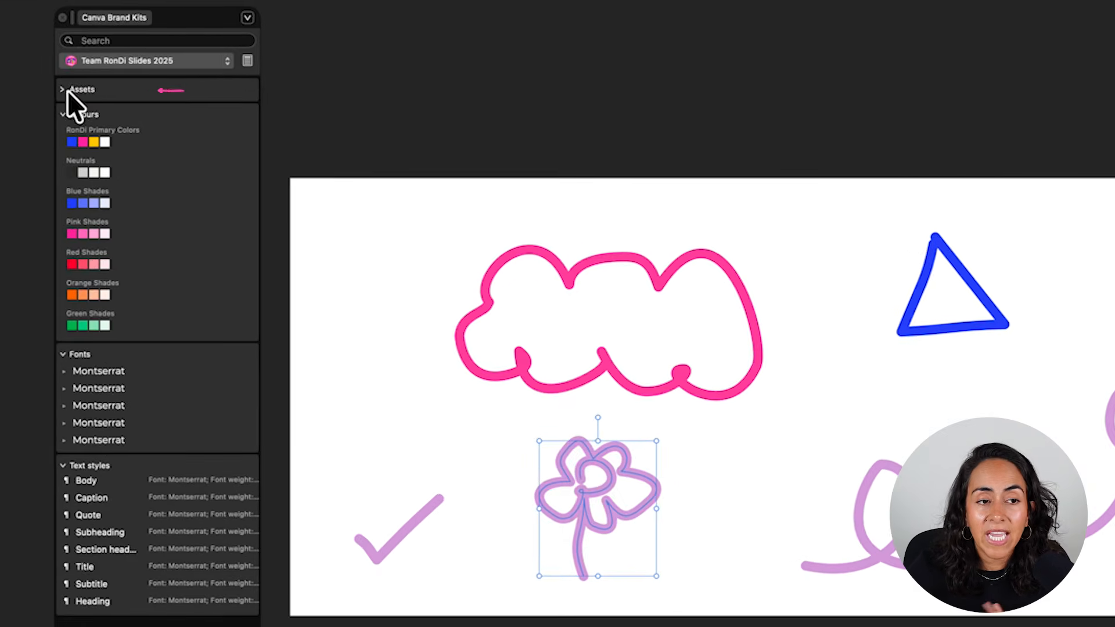
- Place the round pink team logo from the brand kit's Logos assets onto the canvas
click(143, 121)
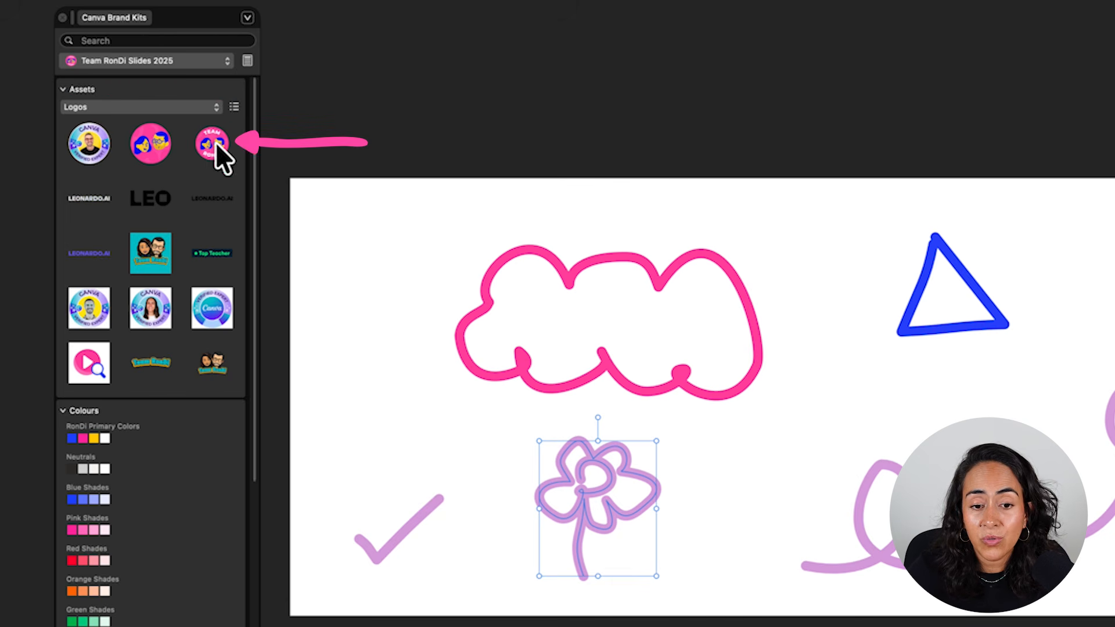
drag(215, 141, 416, 291)
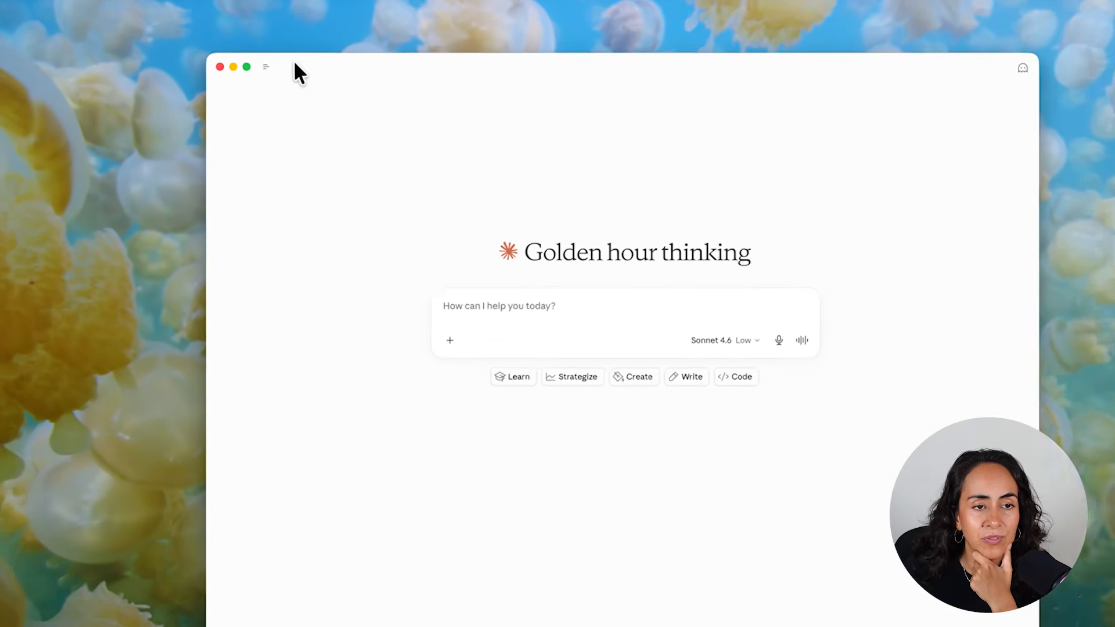
- In Claude, open the customization directory and search its connectors for "affin"
mouse_move(273, 91)
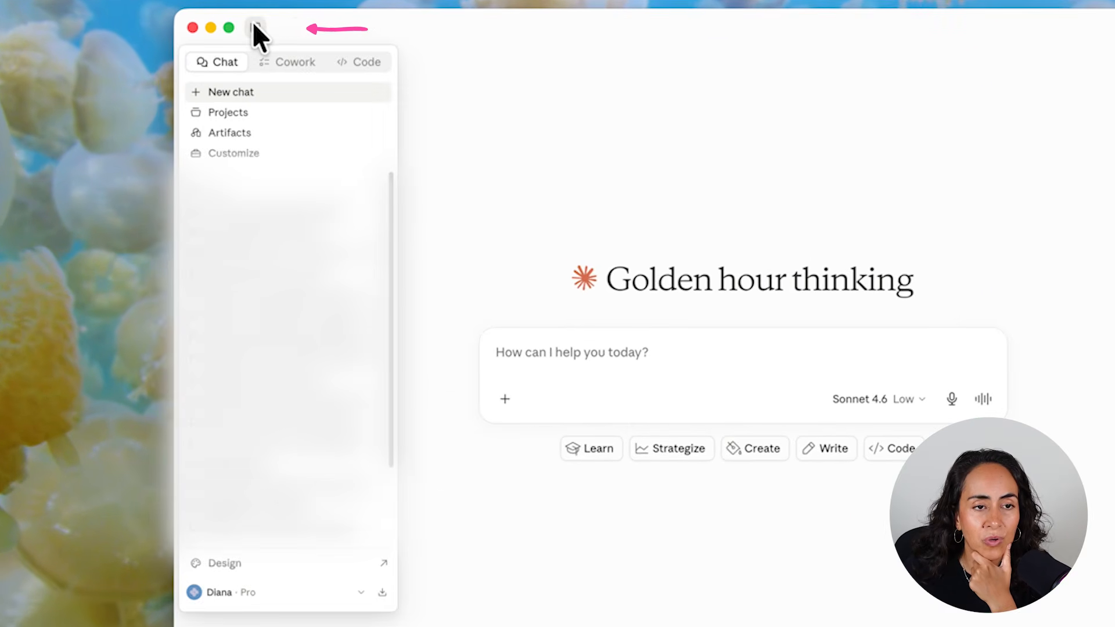
click(266, 153)
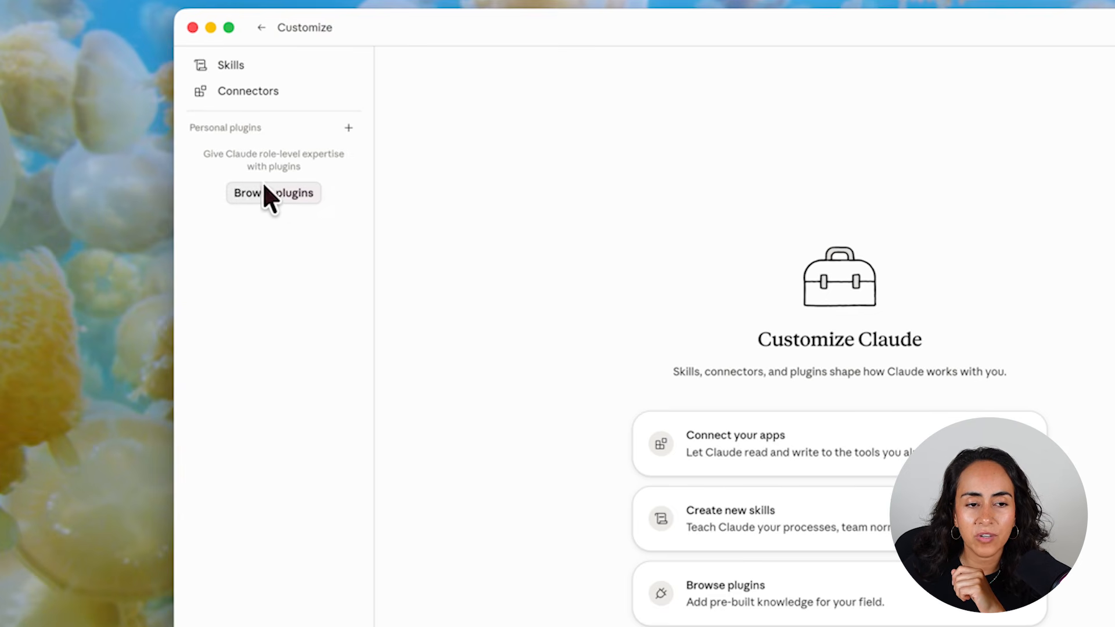
click(273, 198)
click(388, 160)
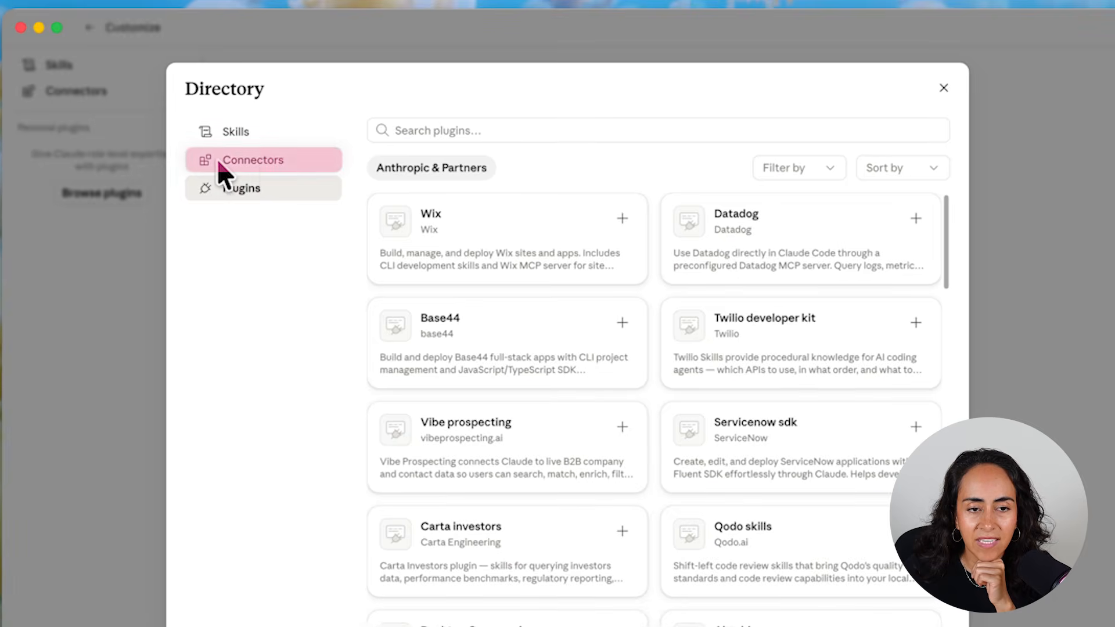
click(443, 131)
text(affin)
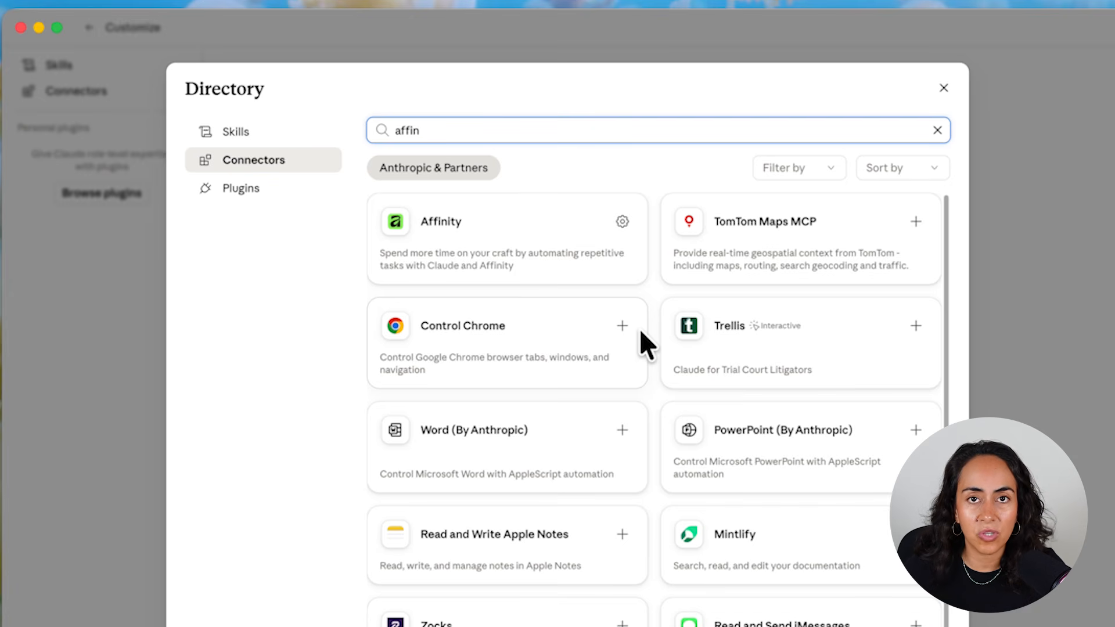
- View the Control Chrome connector's details, return to the connector list and close the directory
click(623, 326)
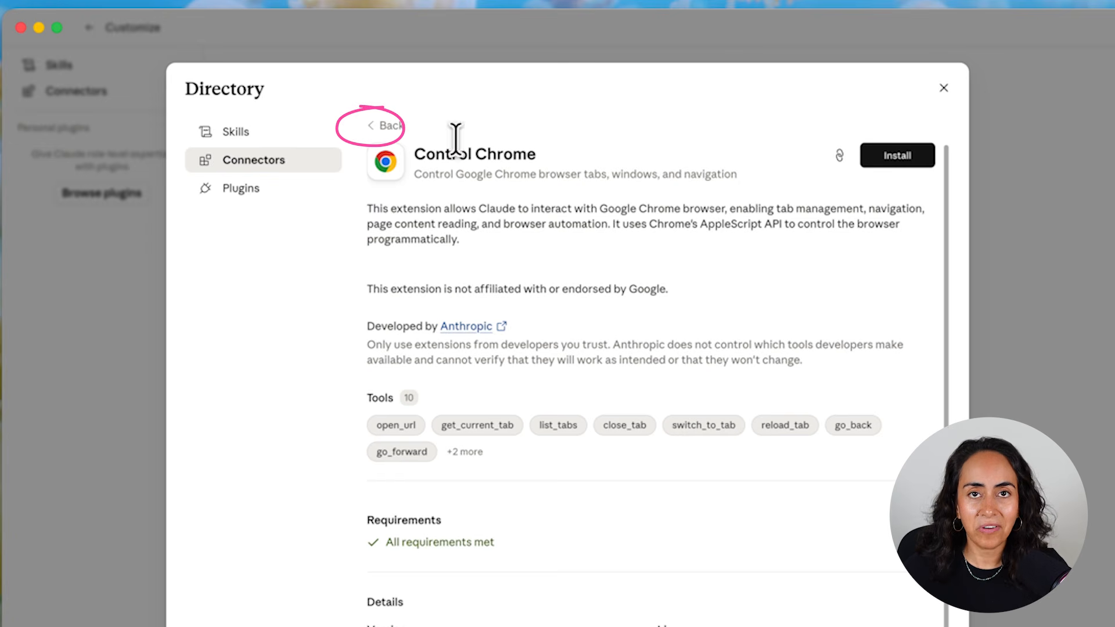
click(382, 126)
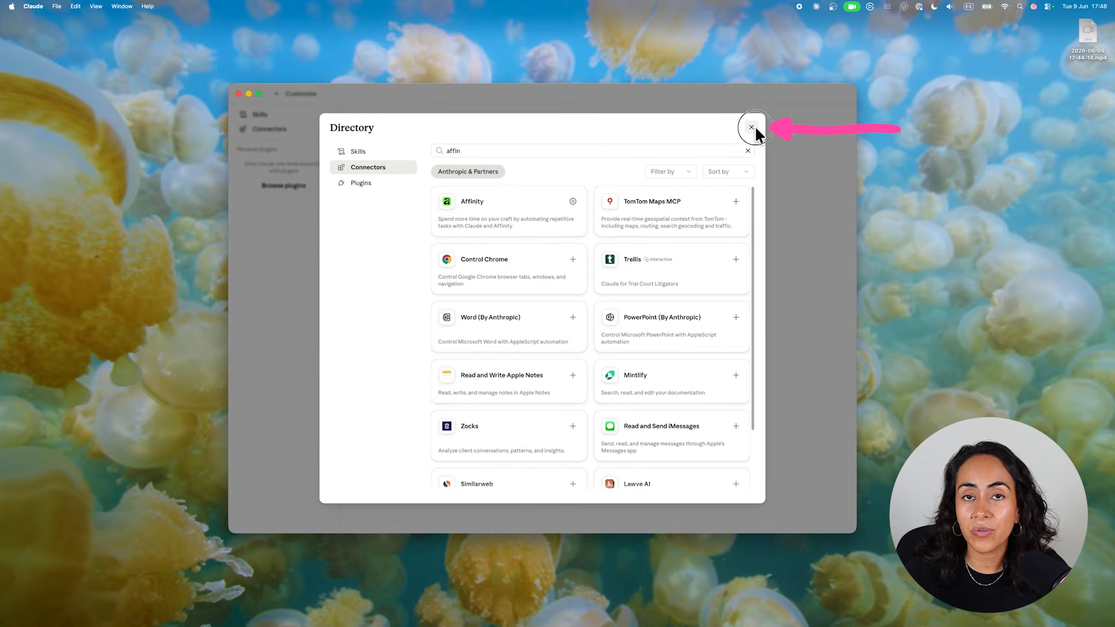
click(772, 123)
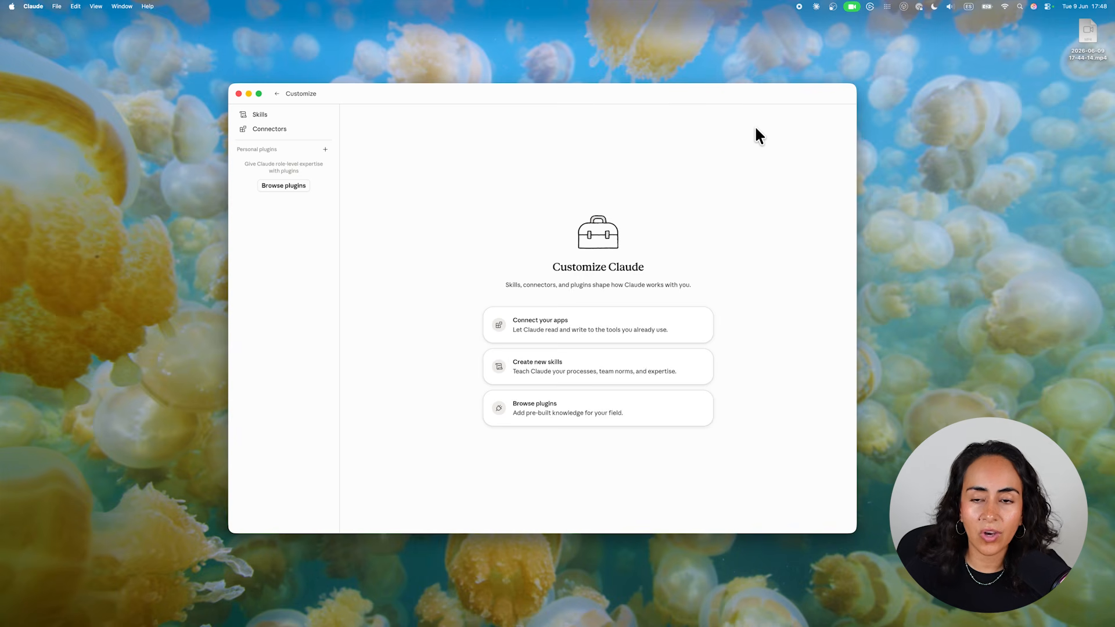
- Quit Claude completely, declining the command line developer tools installation, and relaunch it
click(238, 94)
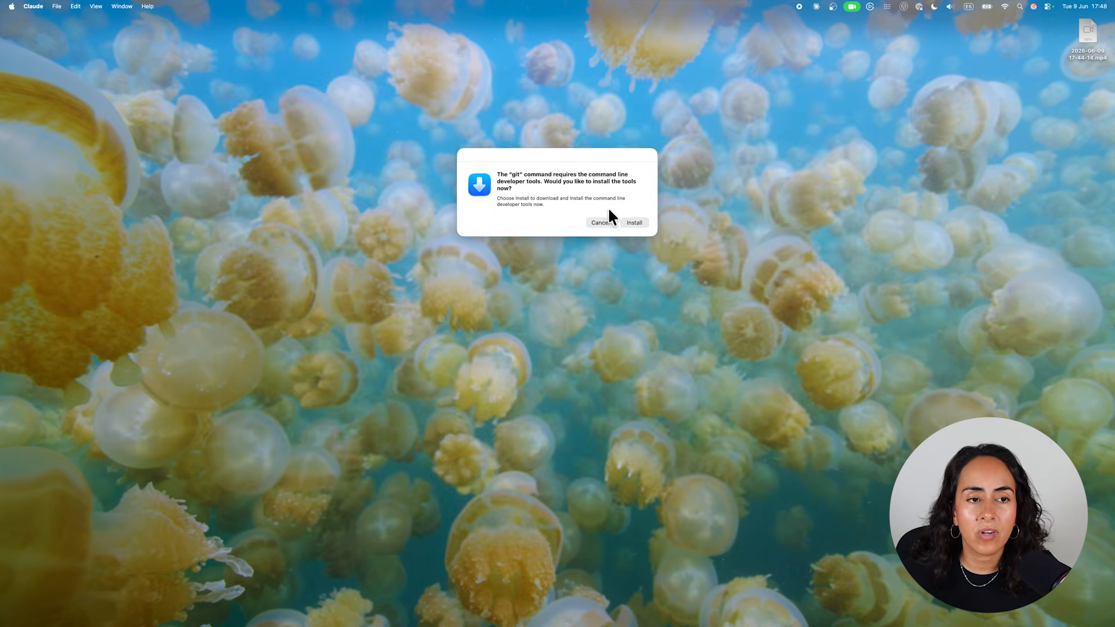
click(608, 218)
right_click(728, 608)
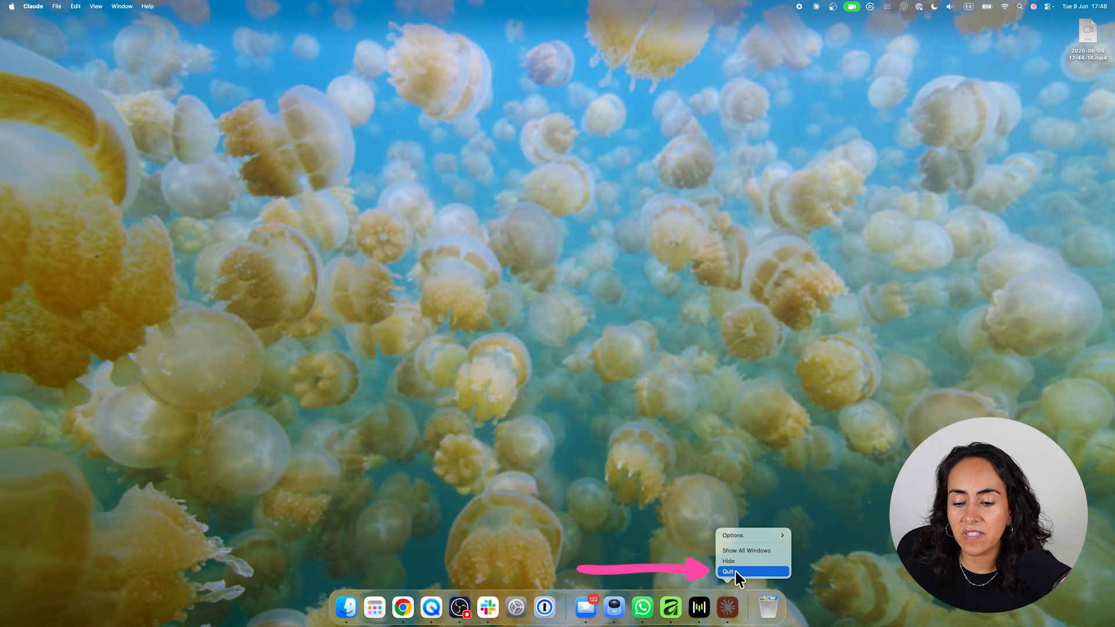
click(735, 569)
key(F4)
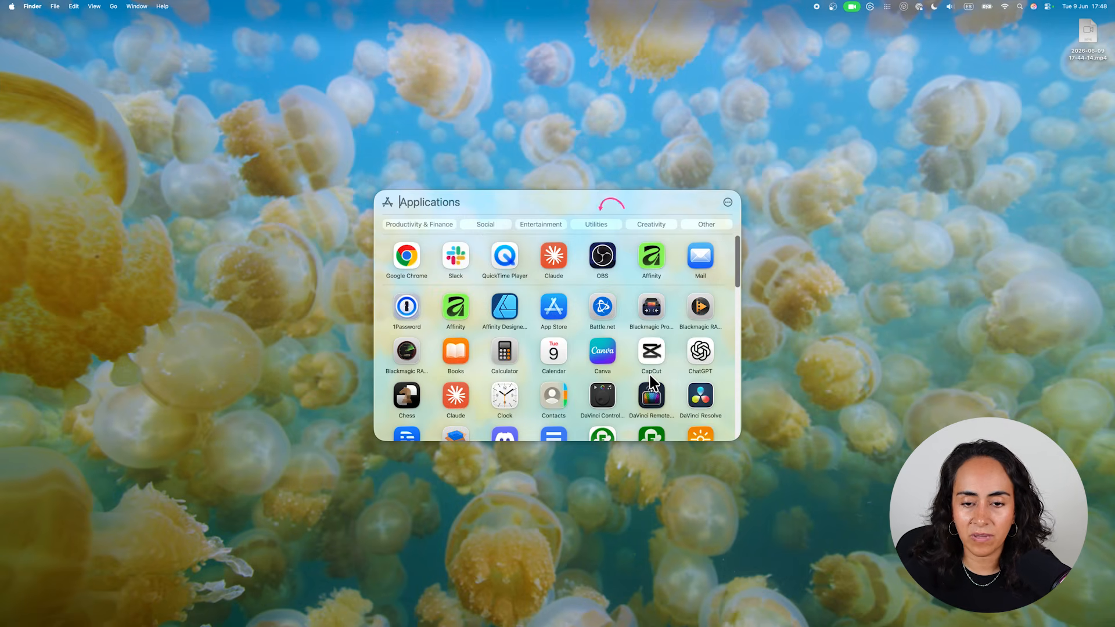
click(556, 256)
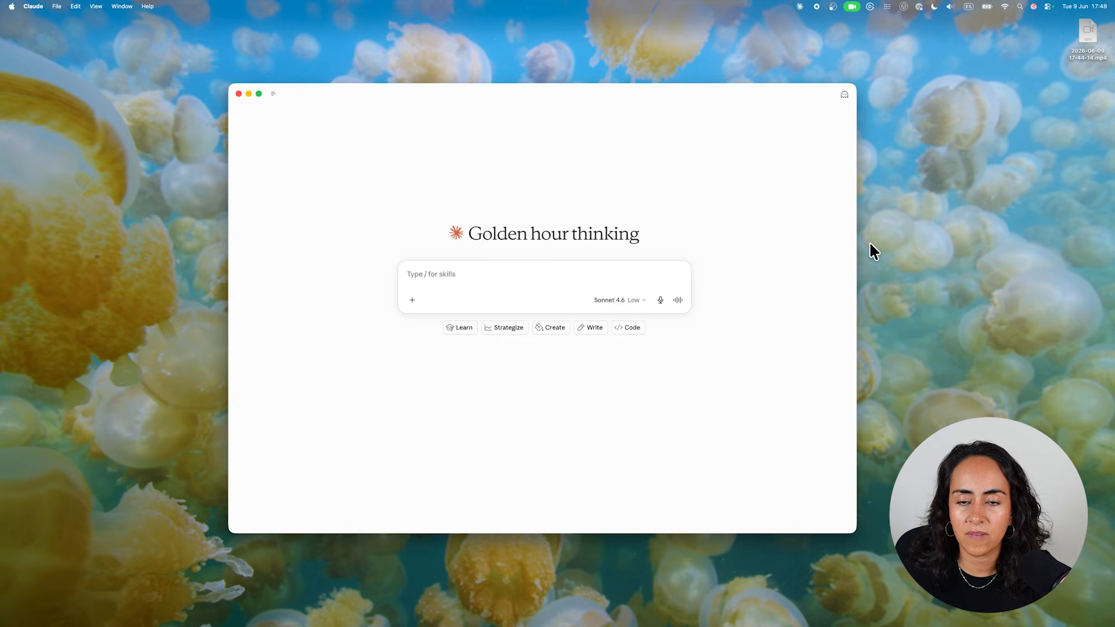
- Switch to Affinity and arrange its window beside a narrowed Claude window so both are visible
mouse_move(652, 623)
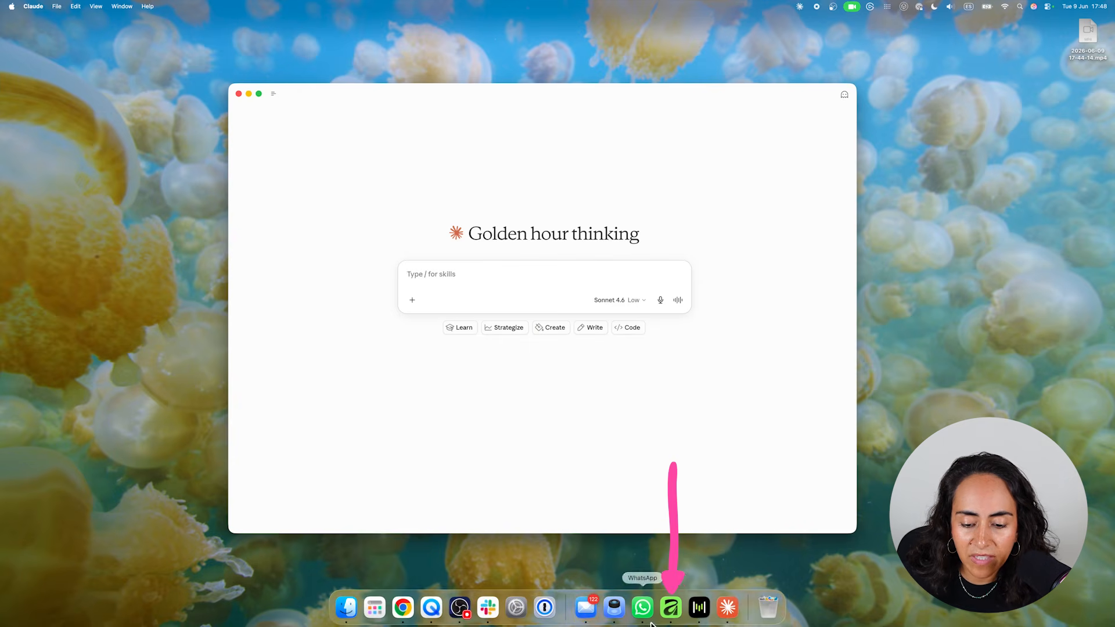
click(672, 608)
drag(667, 45, 738, 34)
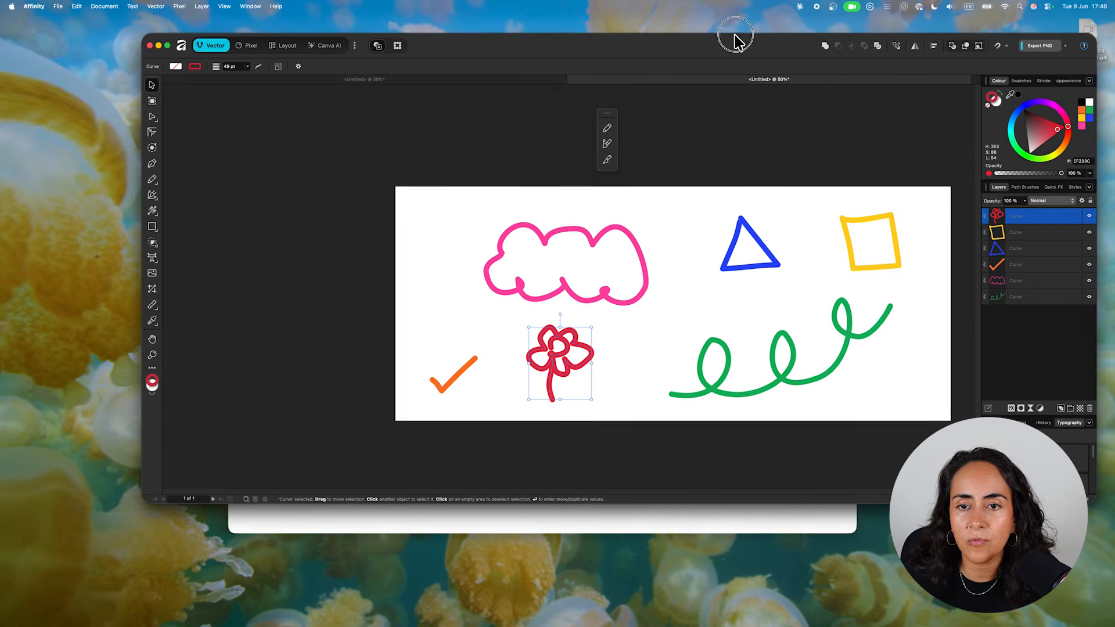
drag(147, 35, 484, 21)
click(325, 135)
drag(417, 100, 194, 189)
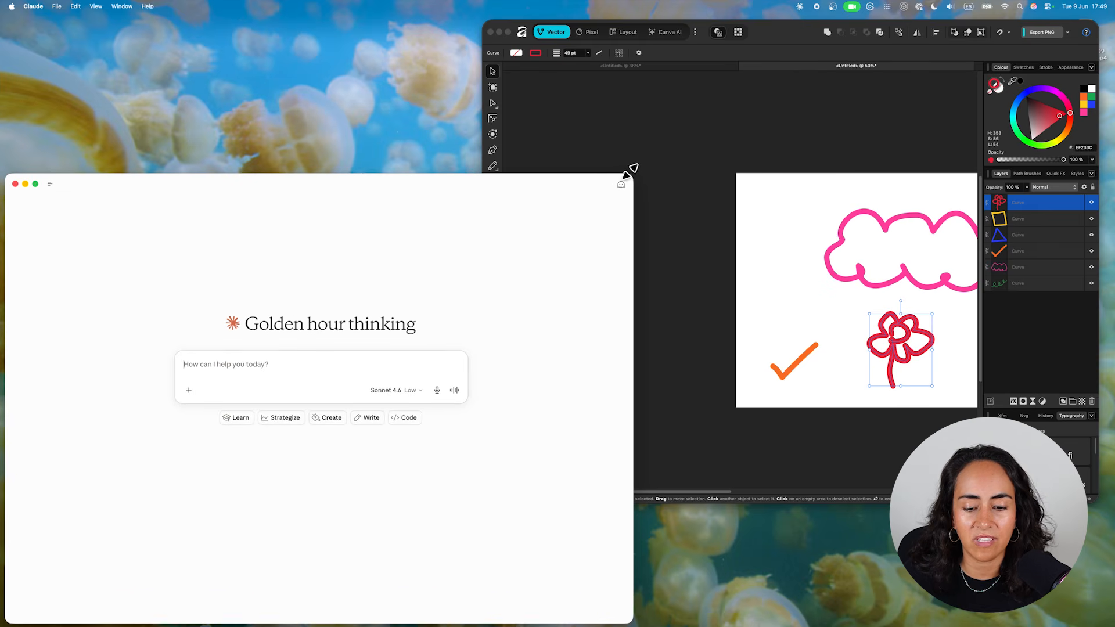
drag(630, 172, 494, 175)
- Deselect the flower doodle in the Affinity design so that nothing is selected
scroll(652, 187, right, 5)
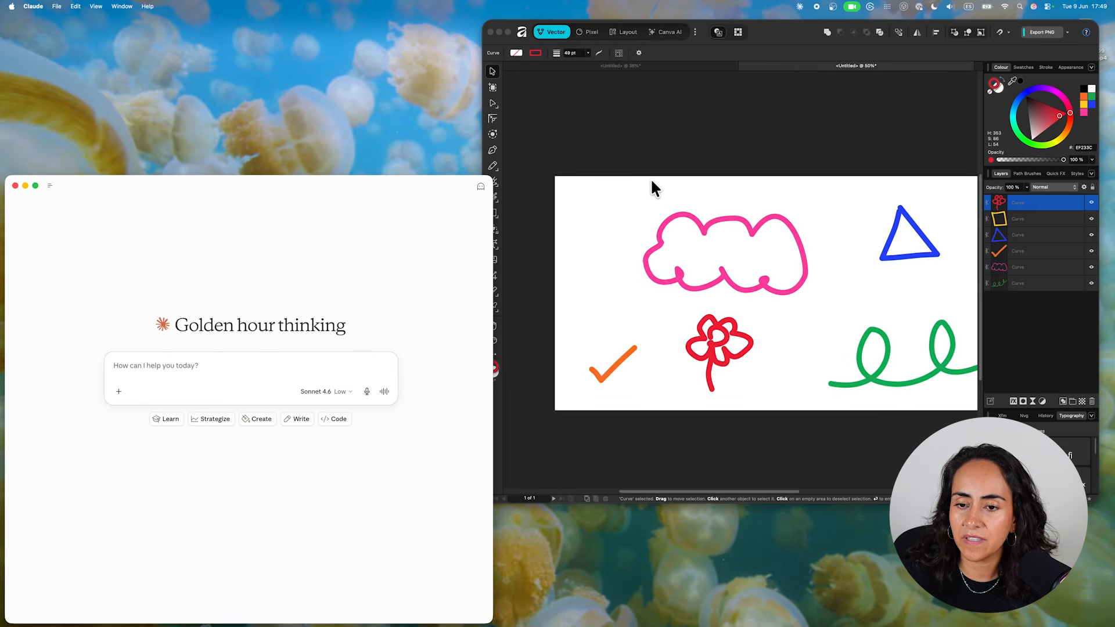
scroll(652, 187, right, 3)
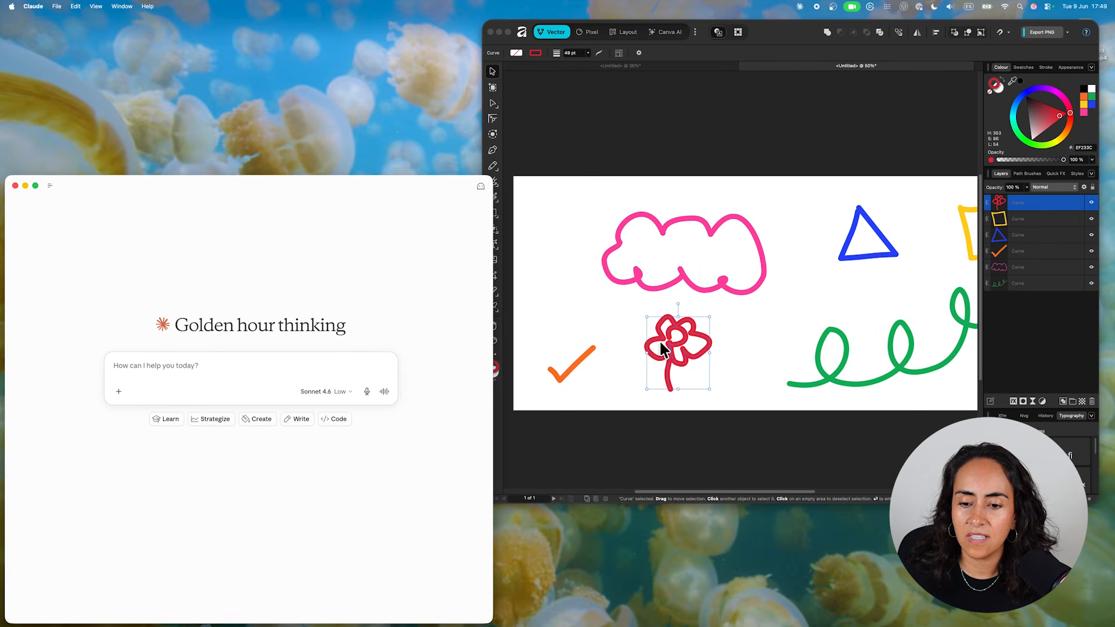
click(706, 460)
click(730, 465)
- Ask Claude to rename the layers of the open Affinity design, identifying the doodle in each layer and naming it after its shape
click(235, 351)
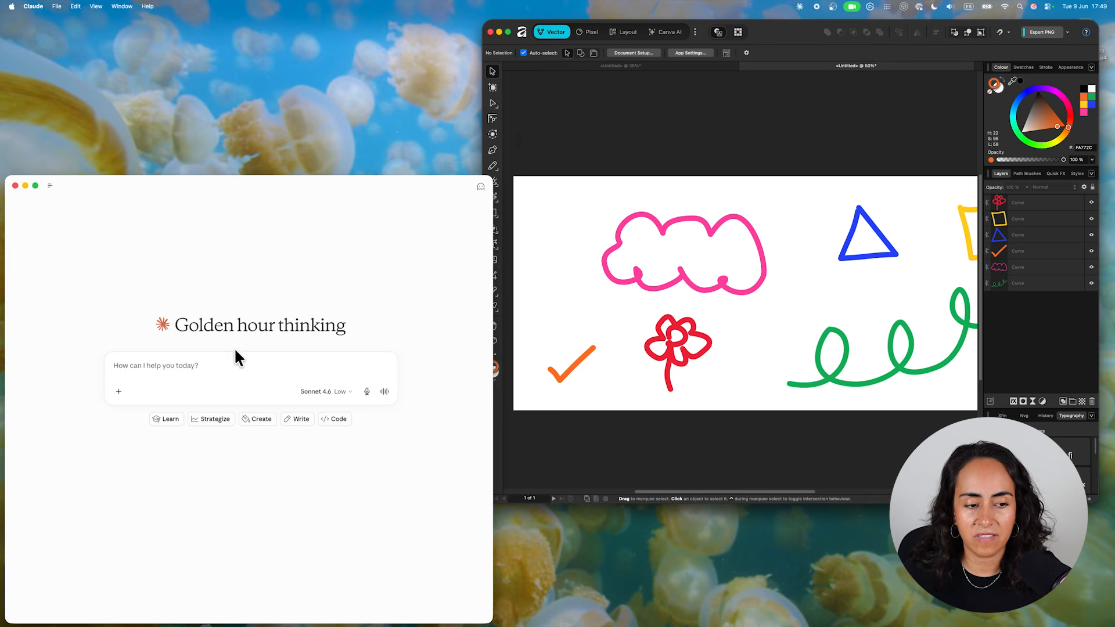
text(Please rename the layers on the affinity design I have opened. I have)
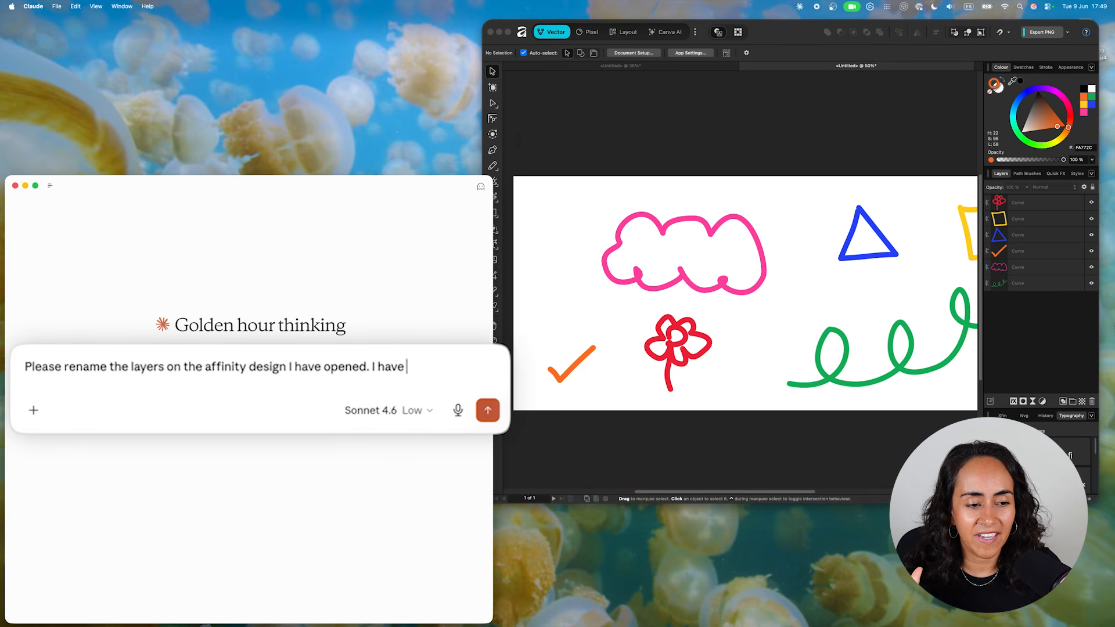
text(dles in each)
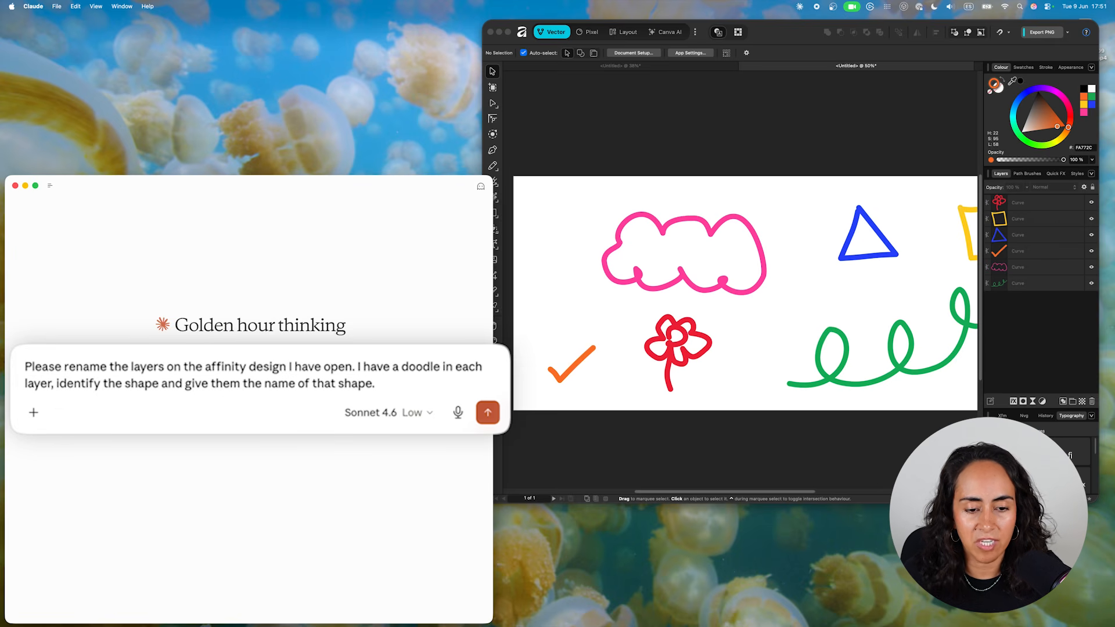
click(488, 412)
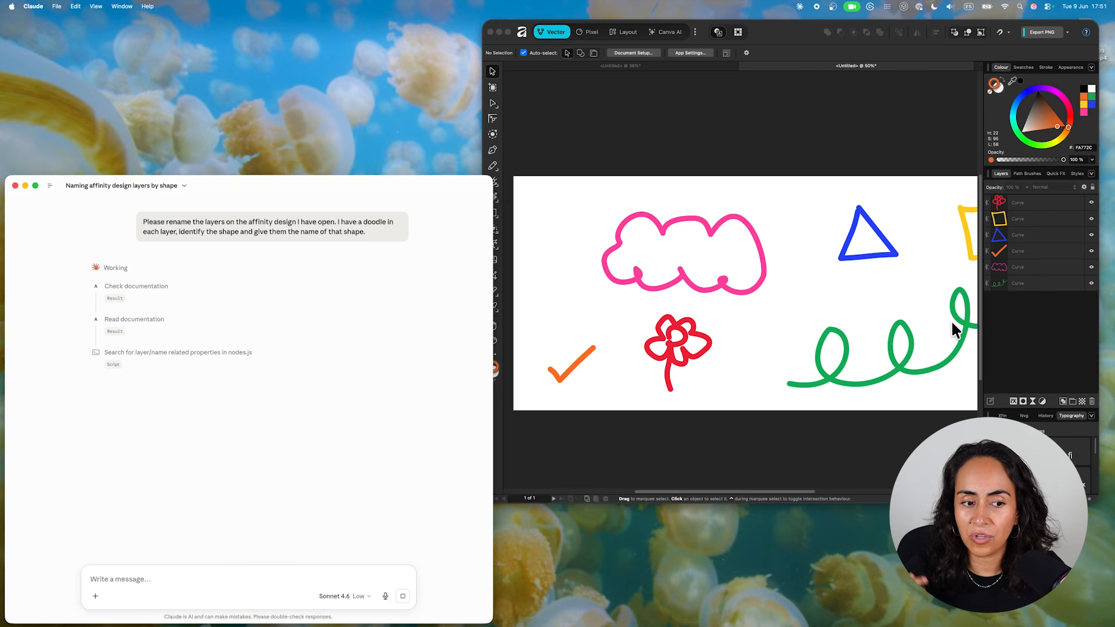
- Move the Affinity window slightly away from the chat and read through Claude's response about the layer renaming
click(793, 37)
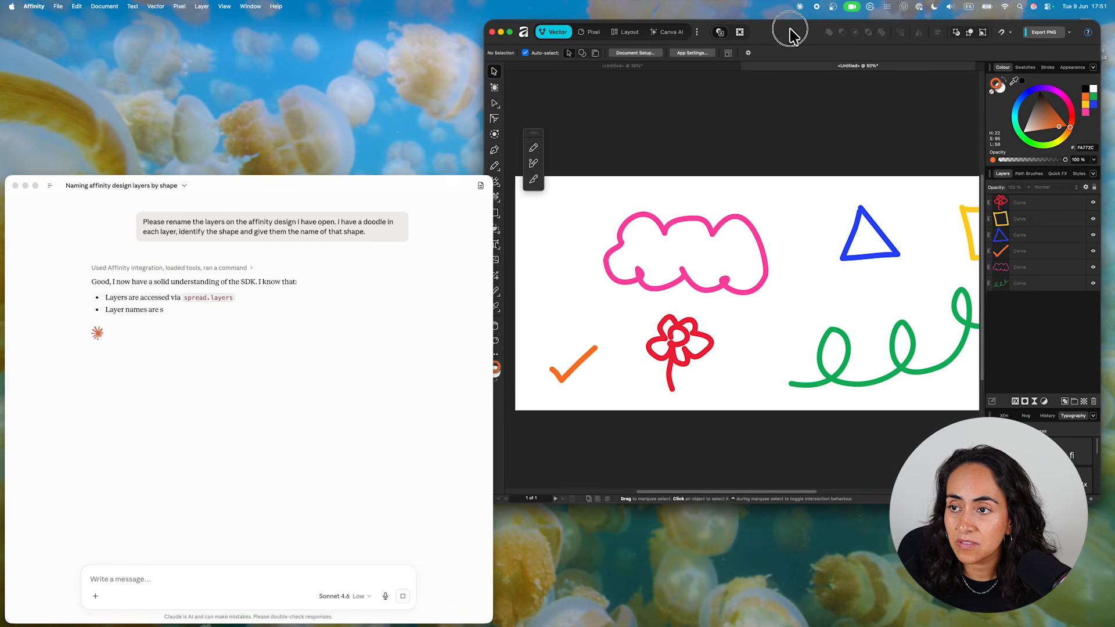
drag(793, 37, 802, 34)
click(186, 394)
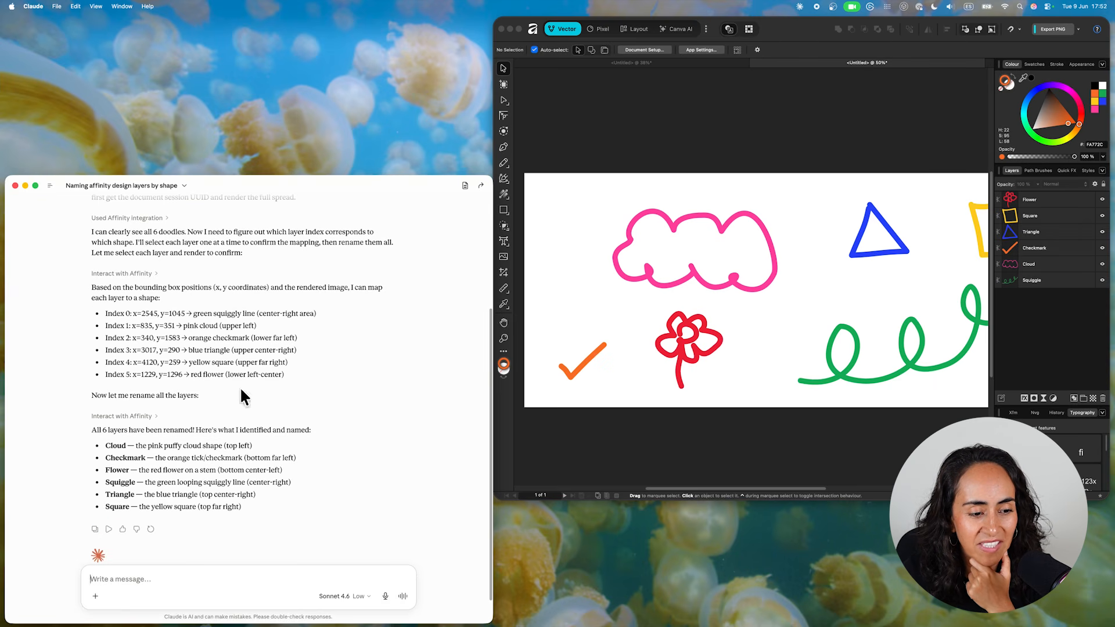
scroll(237, 426, down, 1)
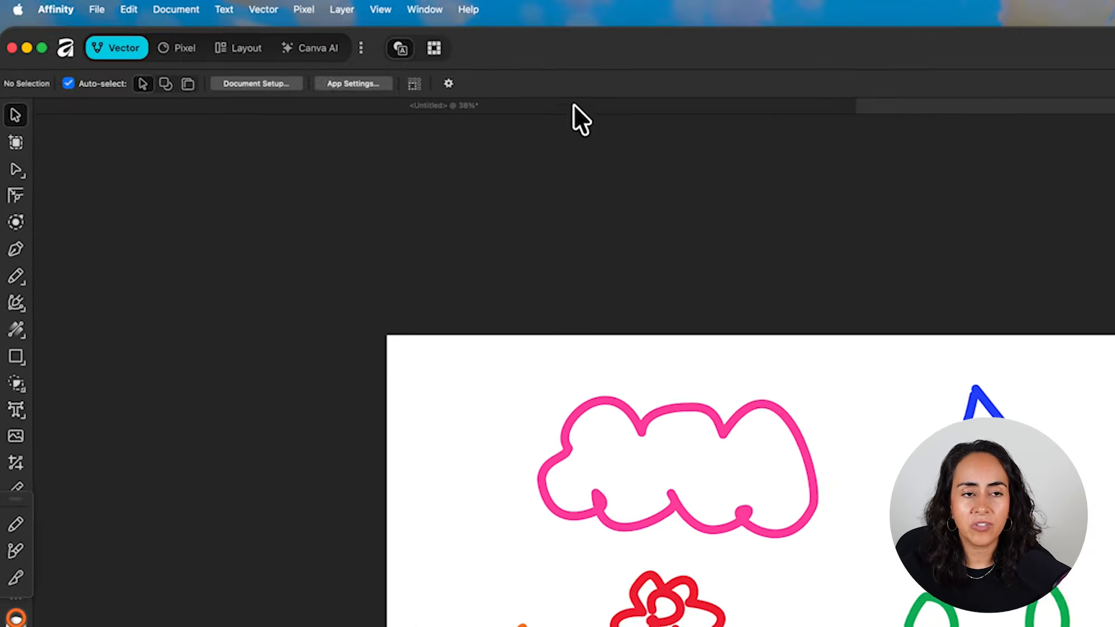
- Show the Canva Brand Kits panel in Affinity
click(437, 10)
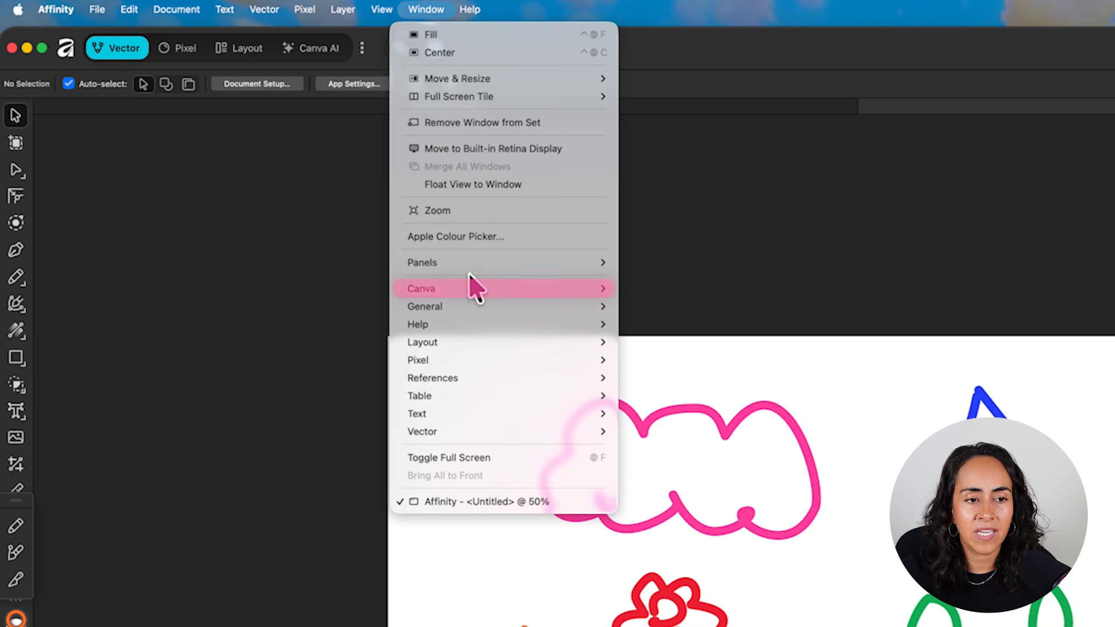
mouse_move(546, 288)
click(691, 306)
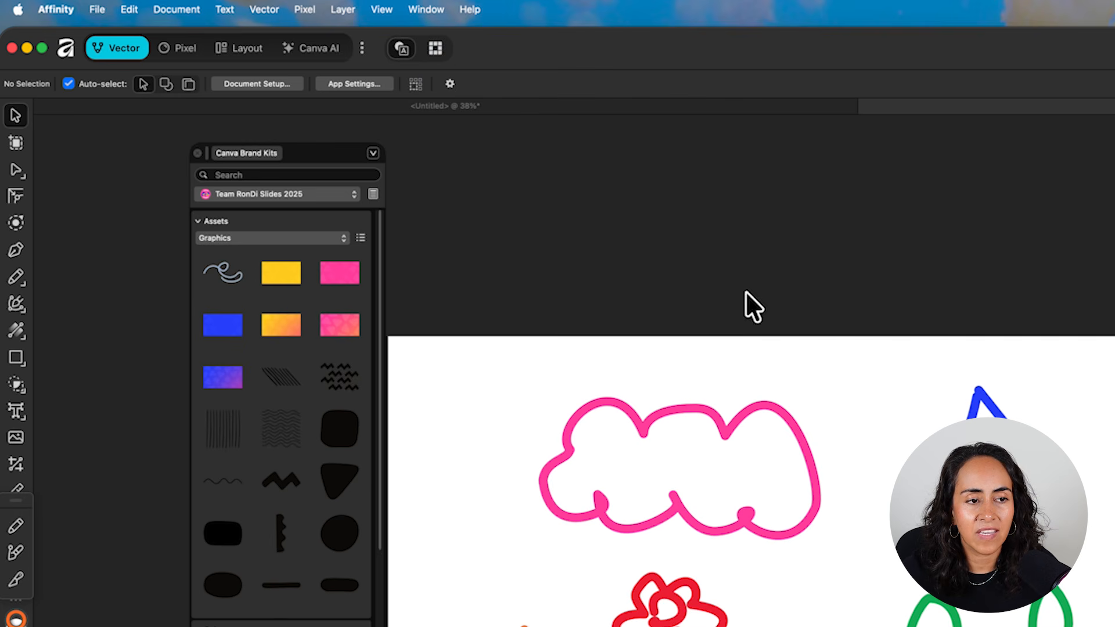
- Check the asset categories of the Team RonDi Slides 2025 brand kit, keeping Graphics shown, and shift the brand kit panel slightly
click(275, 238)
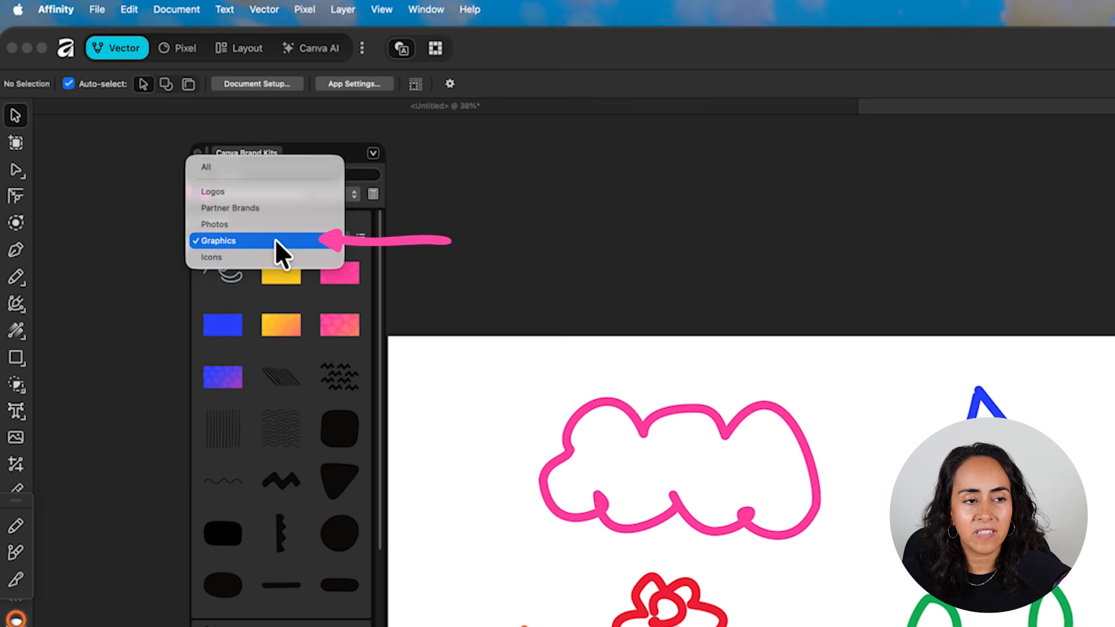
click(243, 240)
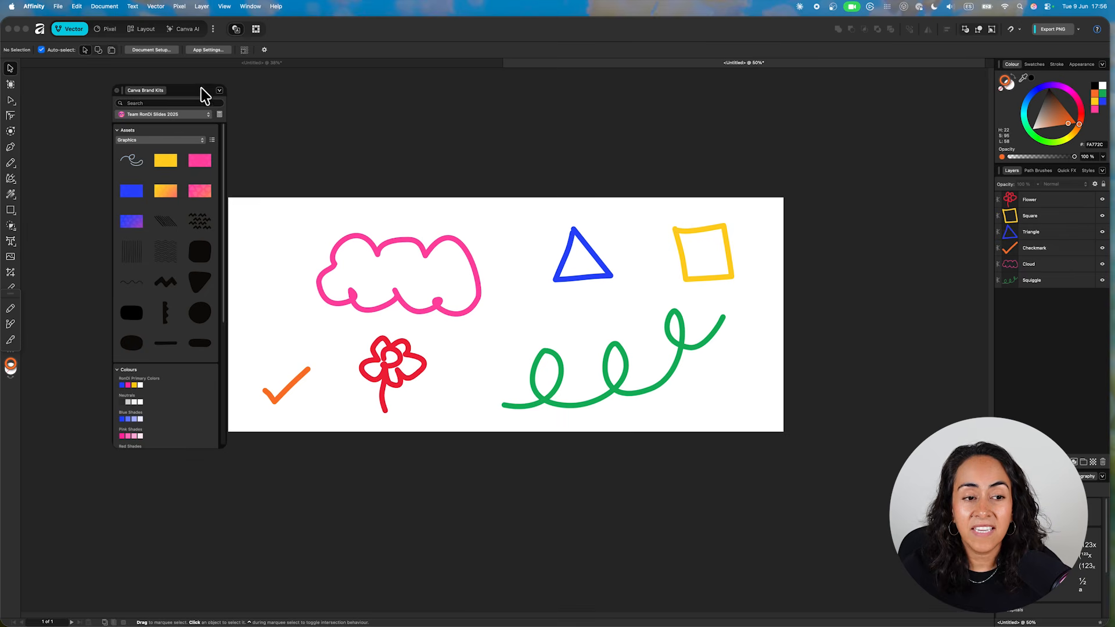
drag(202, 89, 154, 88)
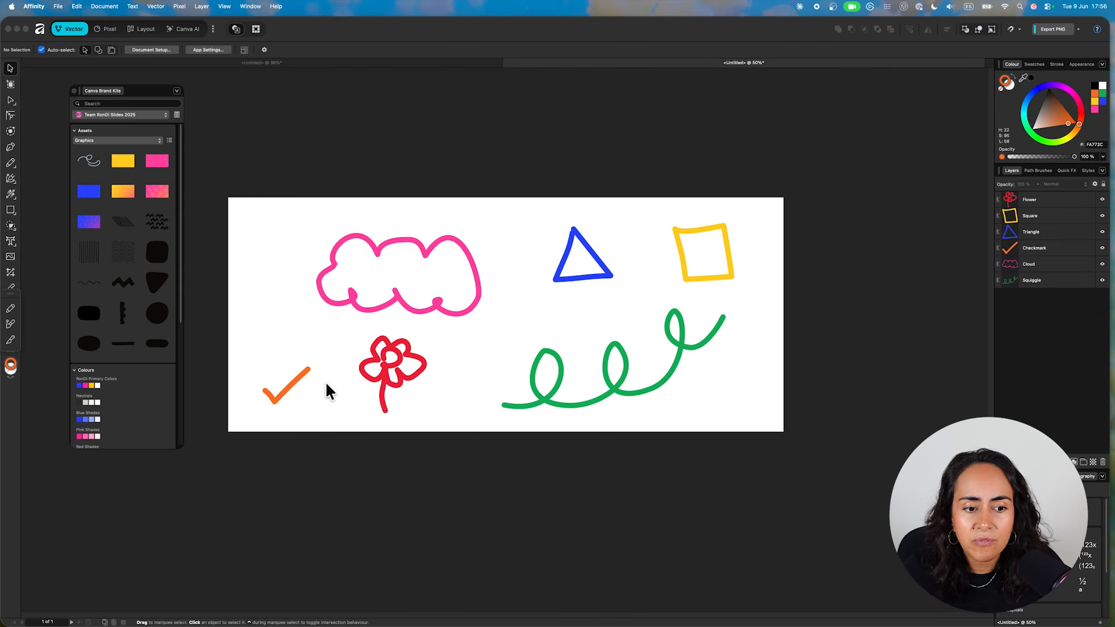
- Place the red flower doodle from the canvas into the brand kit's Graphics assets, bringing up its export options
click(408, 366)
drag(388, 371, 168, 232)
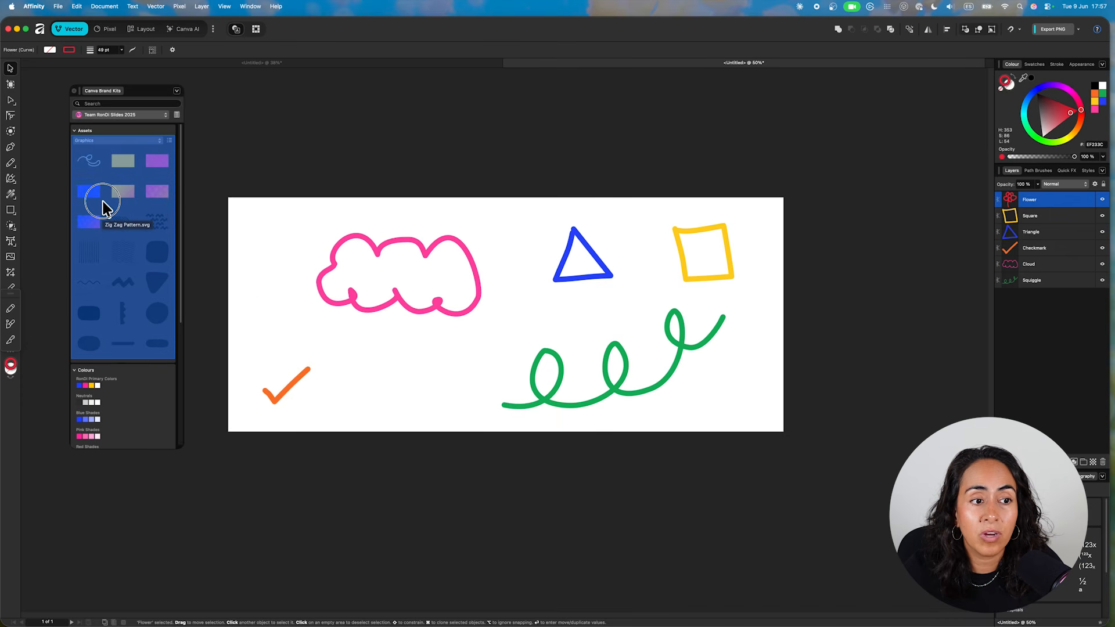
drag(104, 208, 101, 175)
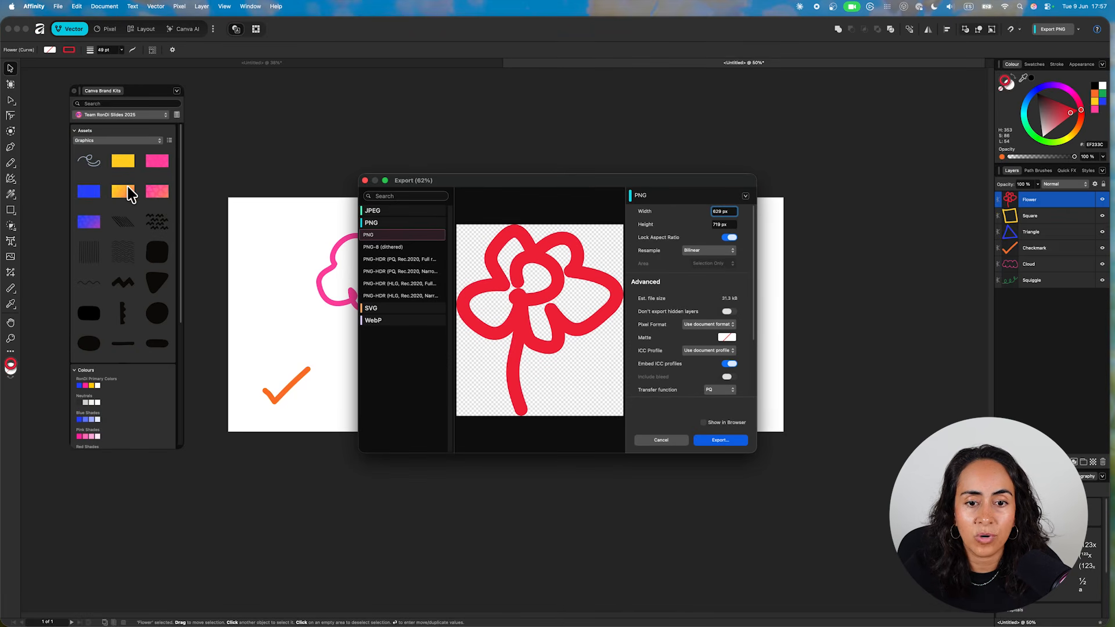
- Compare the JPEG, PNG and SVG export formats and export the flower to the brand kit as SVG (for export)
drag(605, 179, 564, 173)
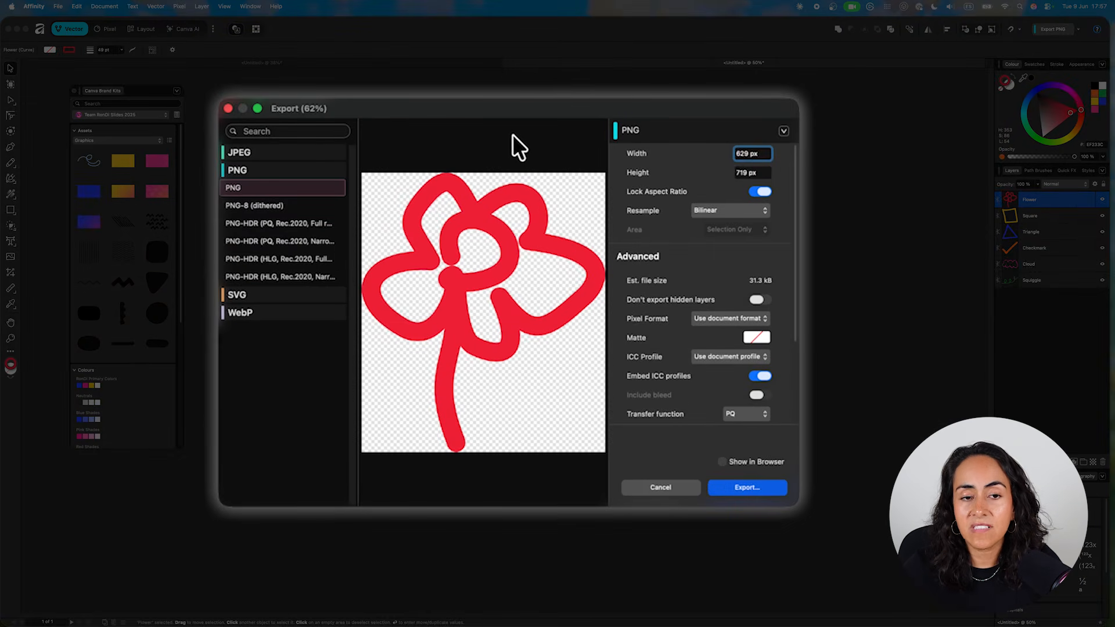
click(255, 154)
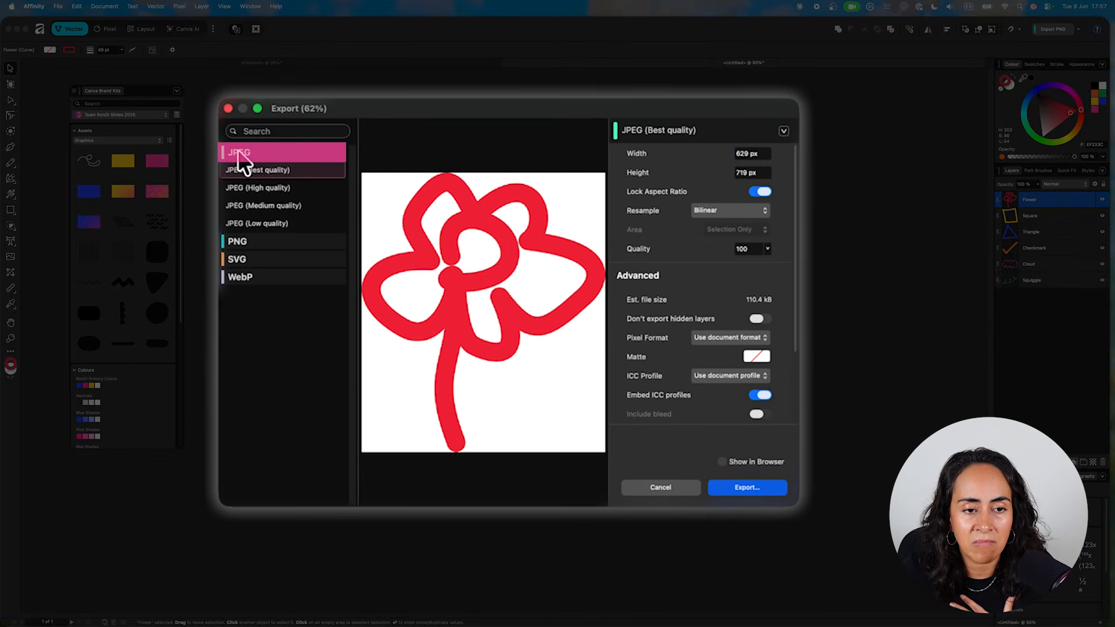
click(238, 243)
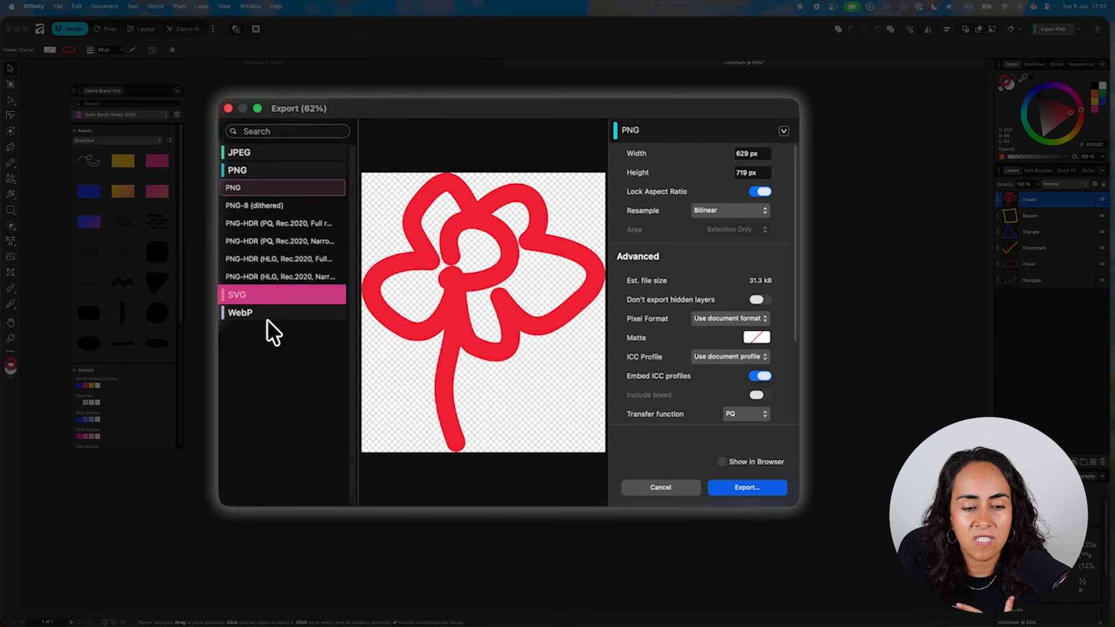
click(240, 296)
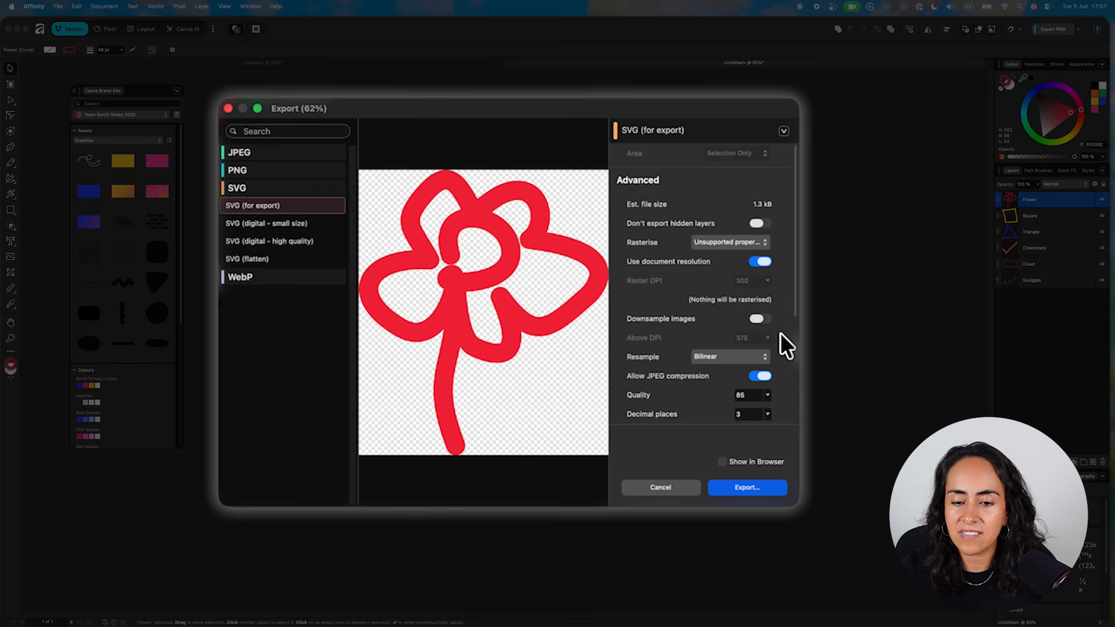
scroll(780, 333, down, 5)
scroll(780, 333, down, 1)
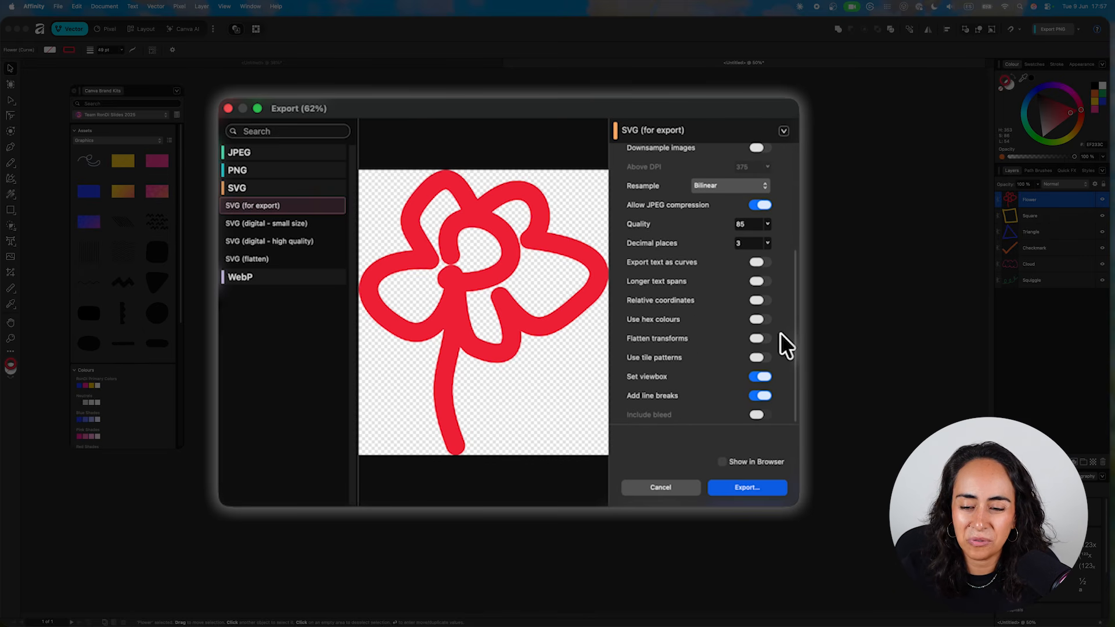
click(757, 490)
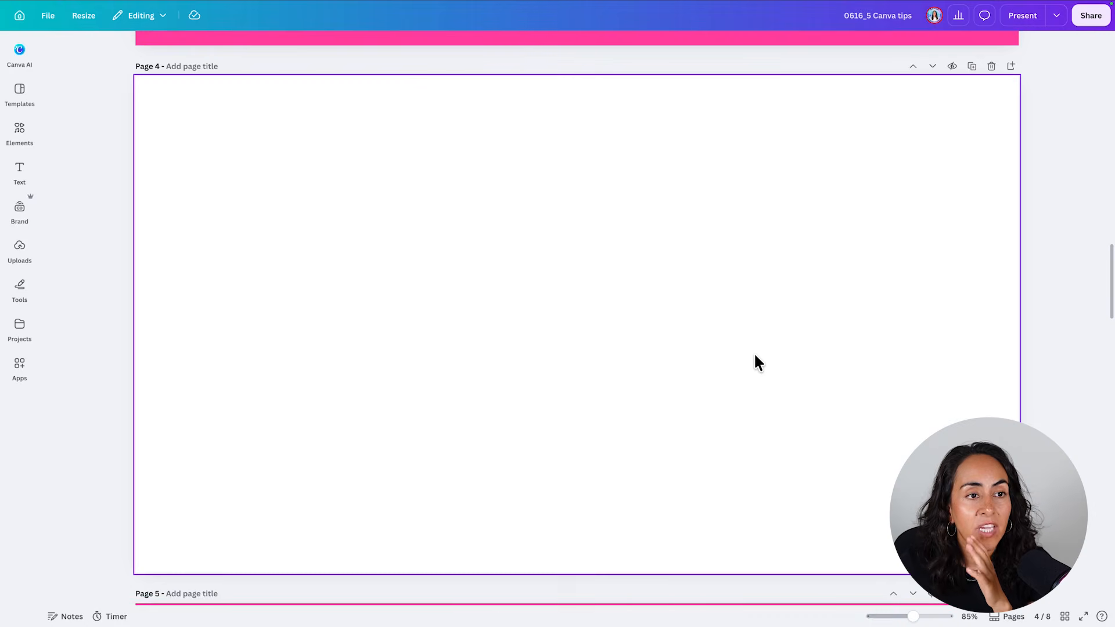
- In the Canva presentation, insert the red flower from the brand kit's Graphics onto the blank page 4 and hide the asset list
click(20, 214)
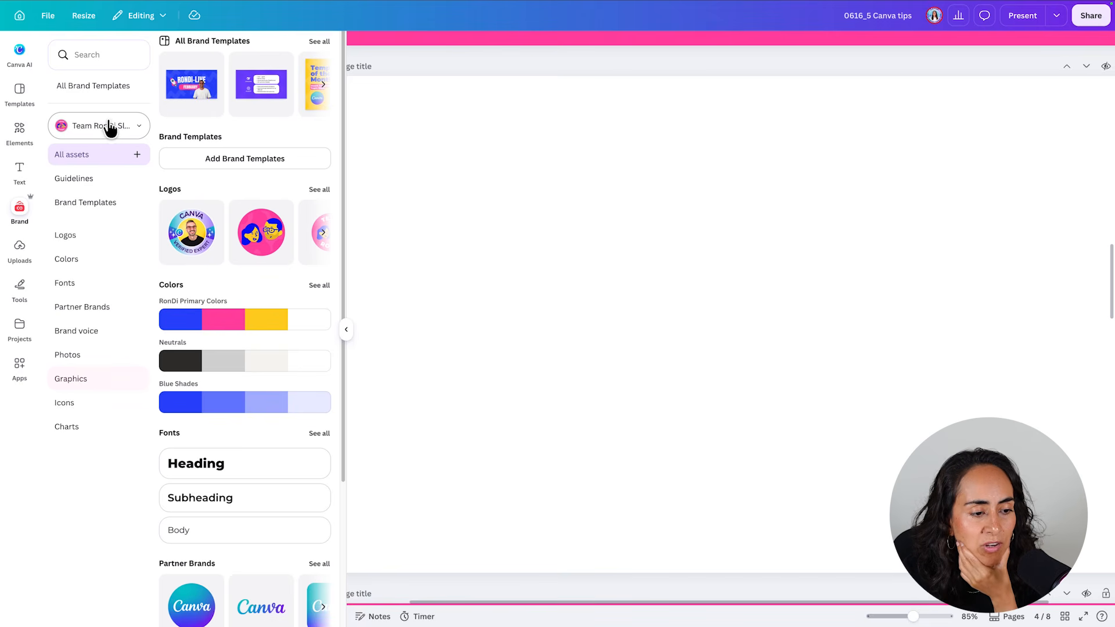
click(96, 383)
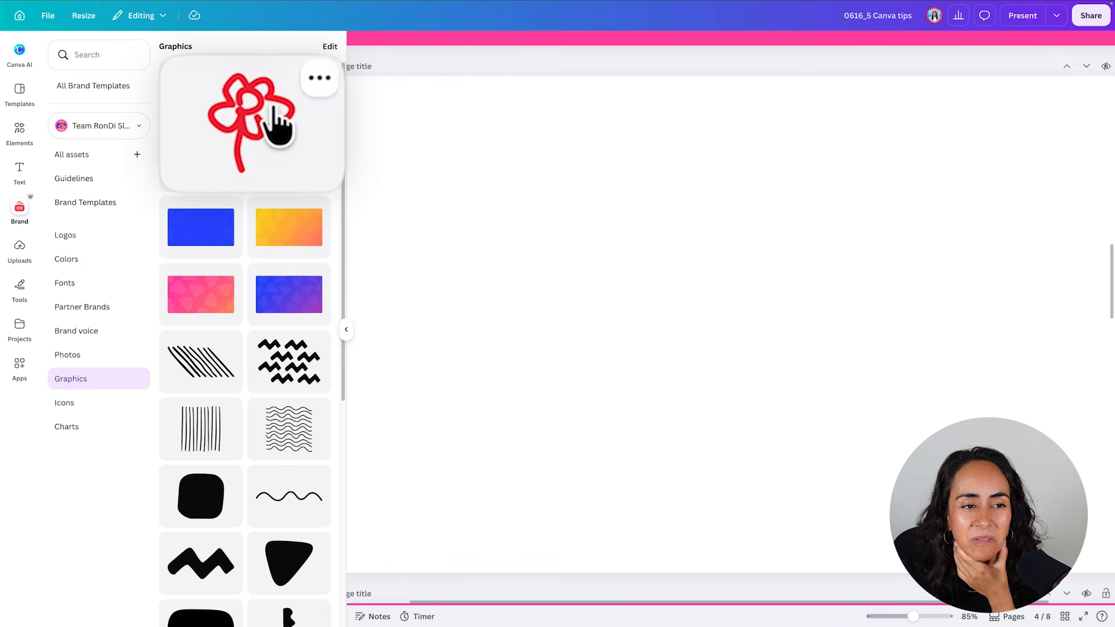
click(205, 94)
click(346, 329)
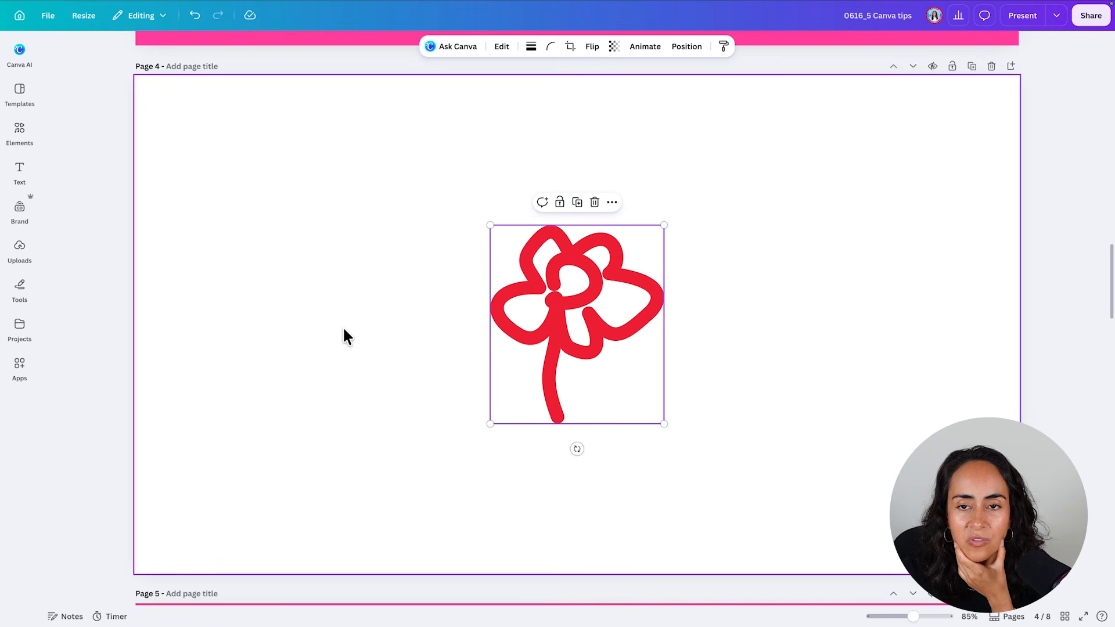
- Enlarge the flower well beyond the page and reposition it to examine how sharp its edges are as a vector
drag(492, 423, 209, 535)
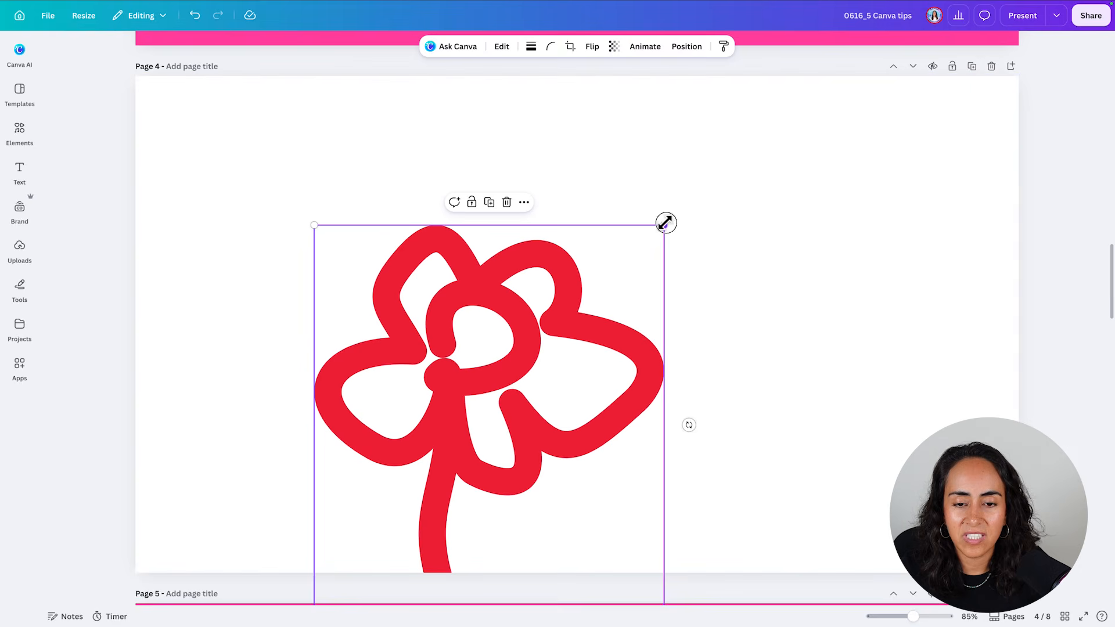
drag(664, 225, 1028, 111)
drag(770, 114, 444, 416)
drag(553, 285, 949, 87)
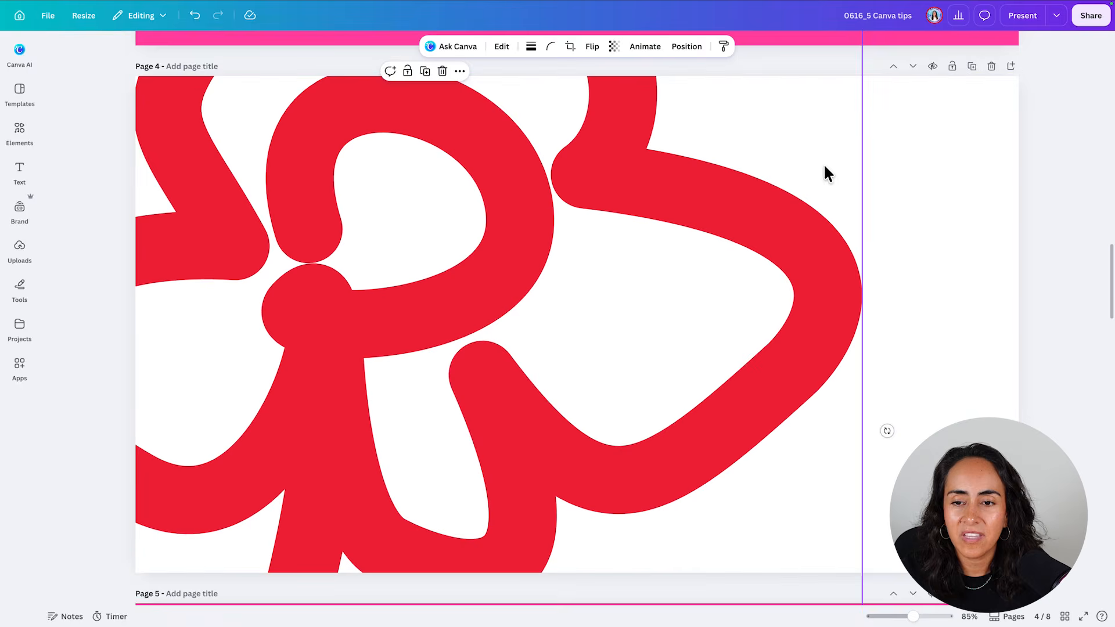
drag(792, 156, 795, 305)
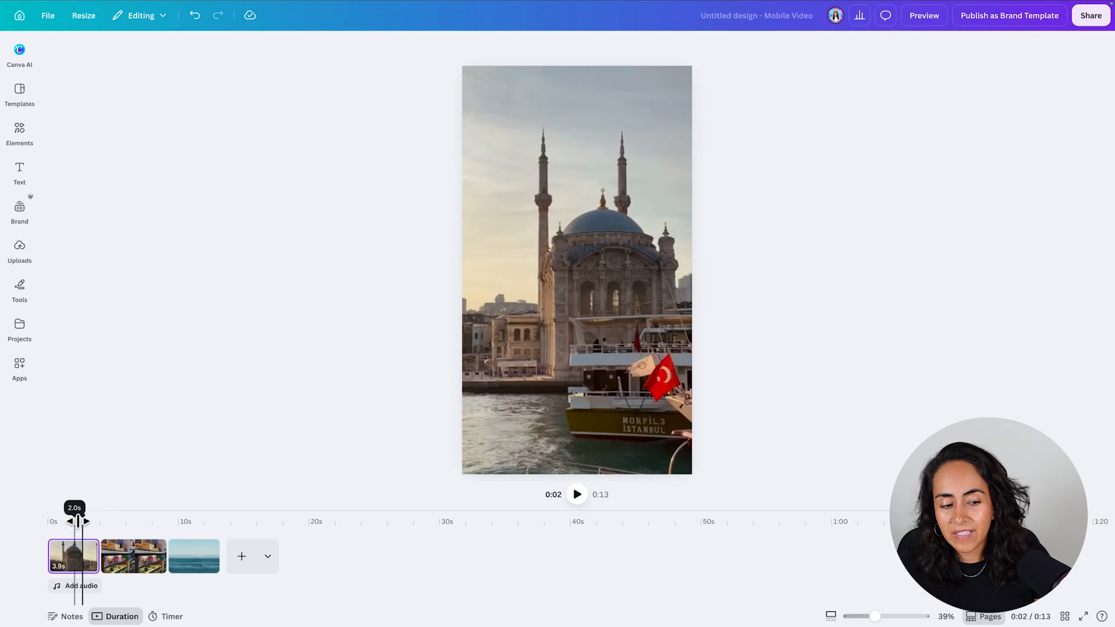
- Return the mobile video to its start and generate music from the prompt "Relaxing turkish music, only instrumental"
drag(74, 510, 31, 488)
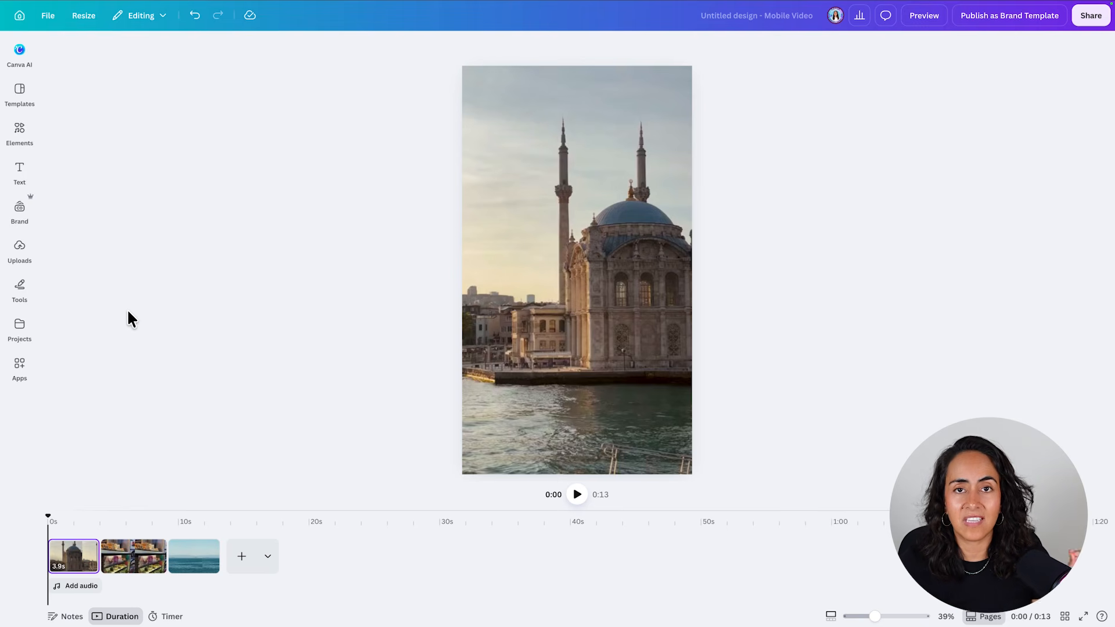
click(19, 134)
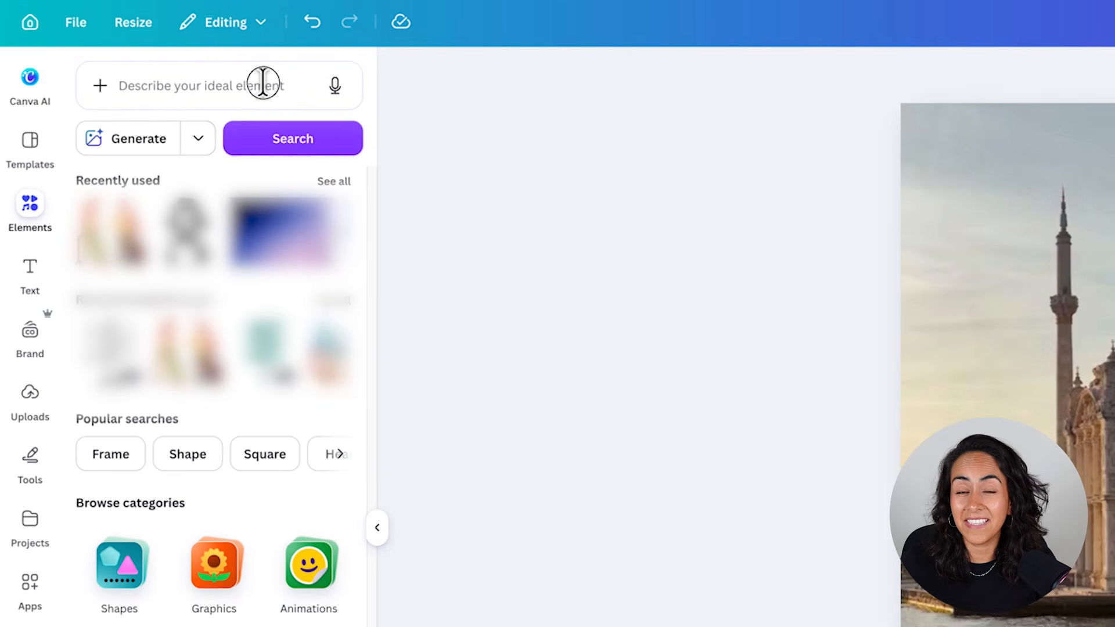
click(263, 83)
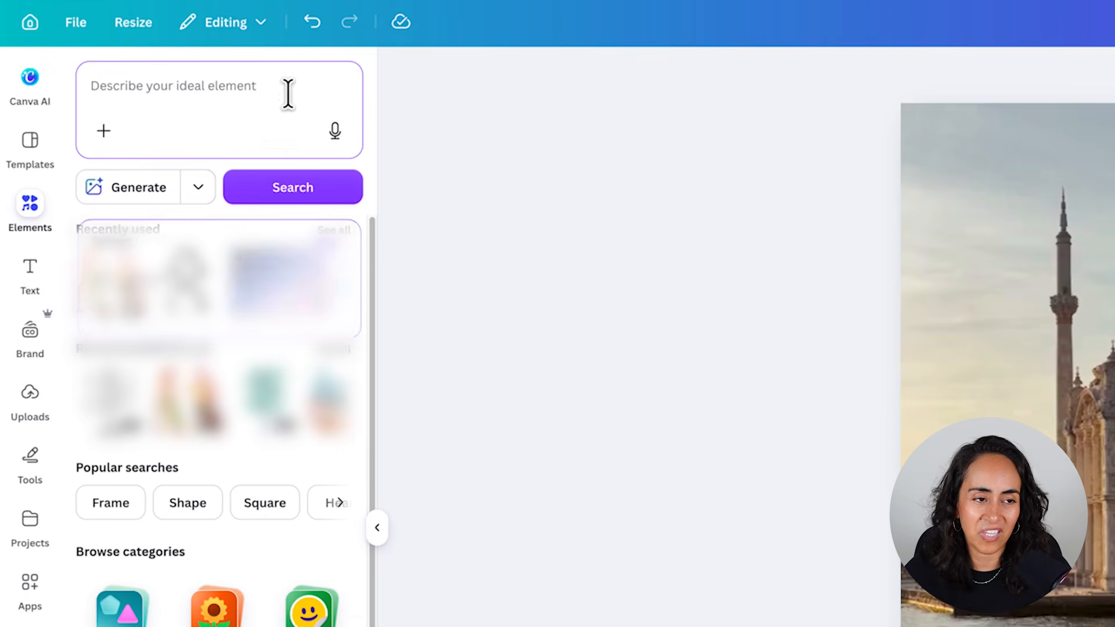
text(Relaxing turkish music, onl)
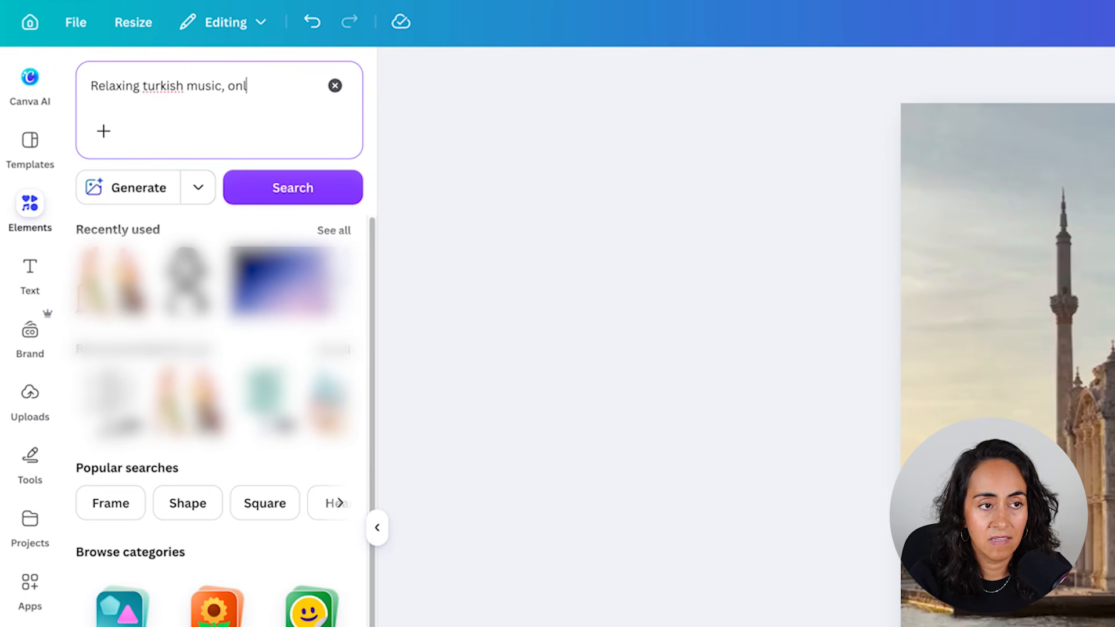
text(y instrumental)
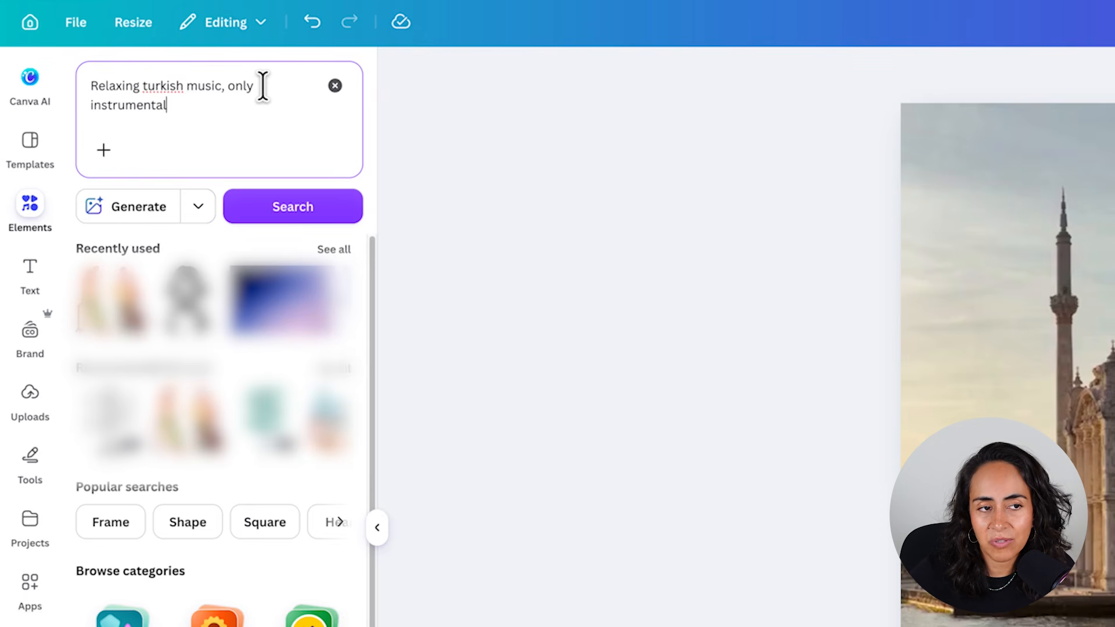
click(201, 206)
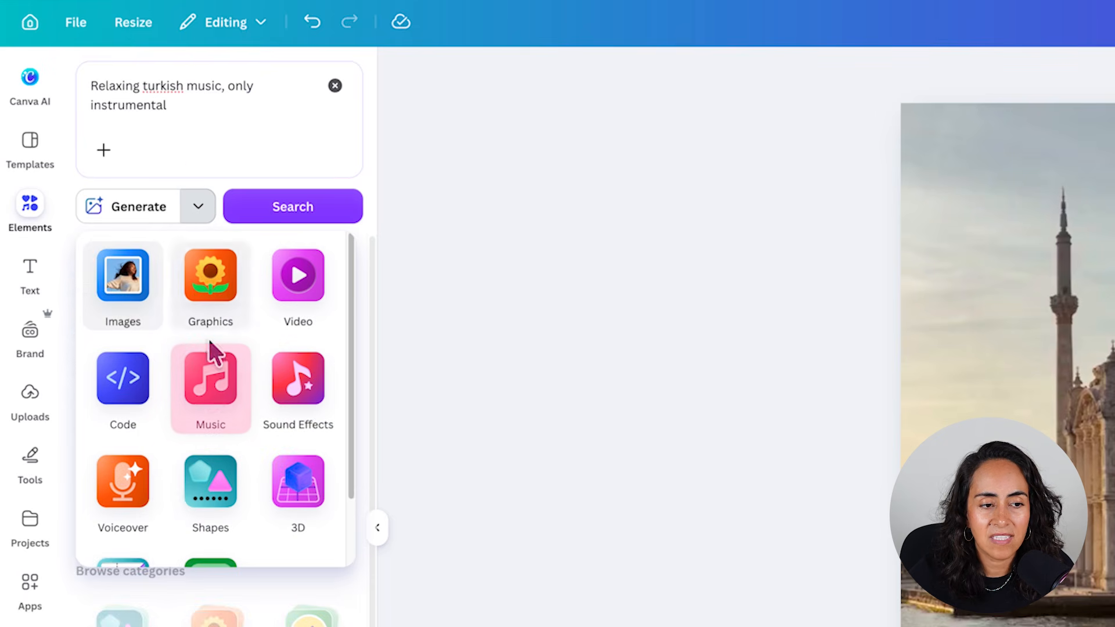
click(210, 392)
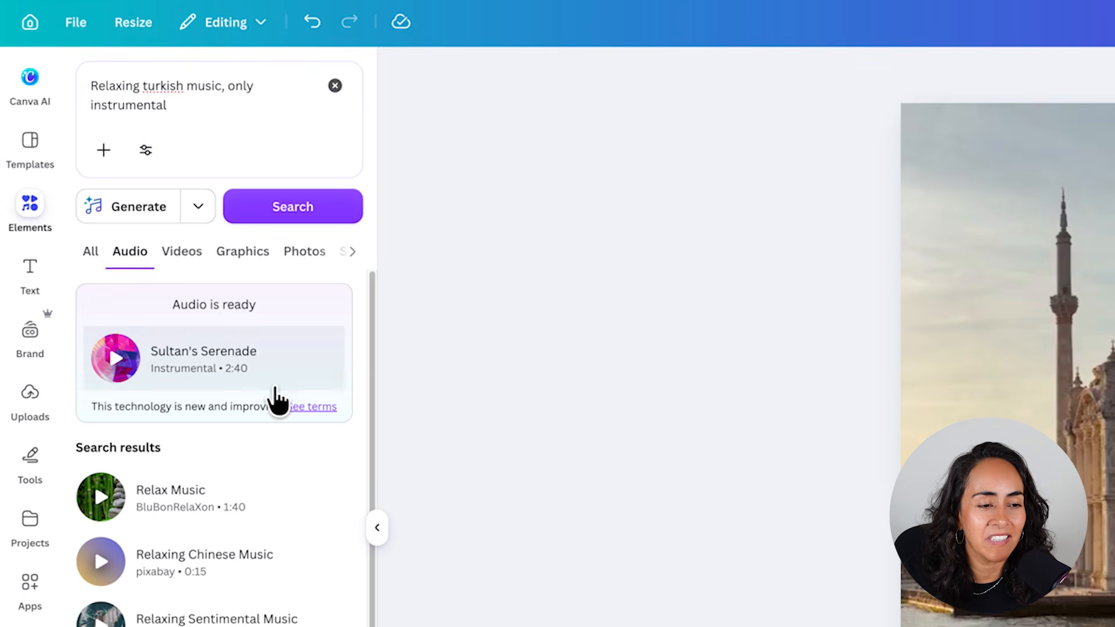
- Check the generated track's type and length, and listen to a preview of it
double_click(169, 370)
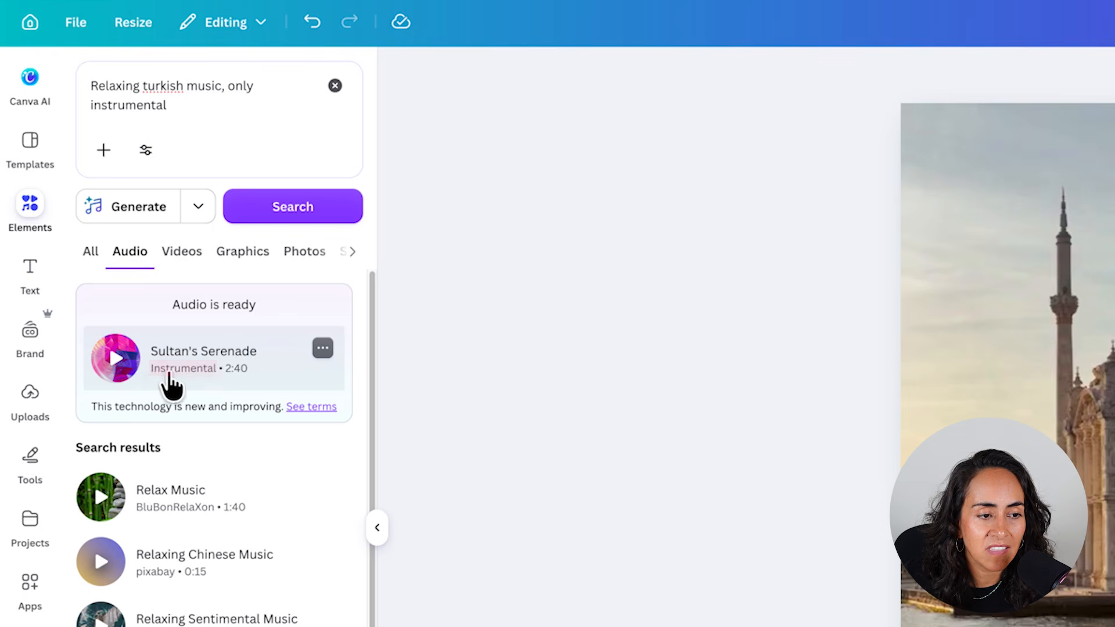
double_click(226, 370)
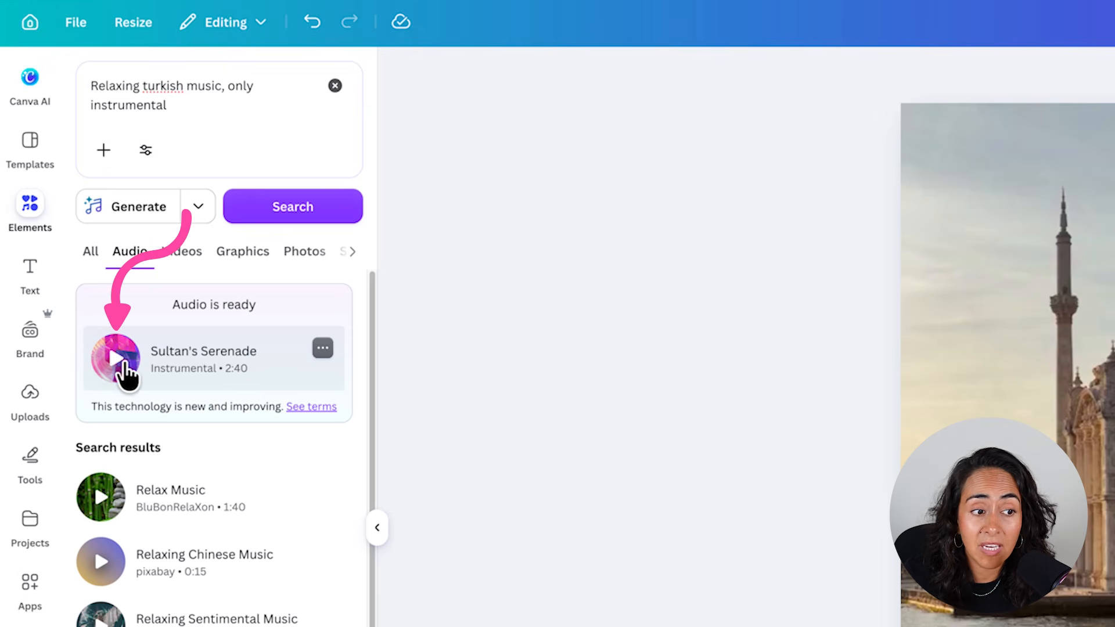
click(115, 359)
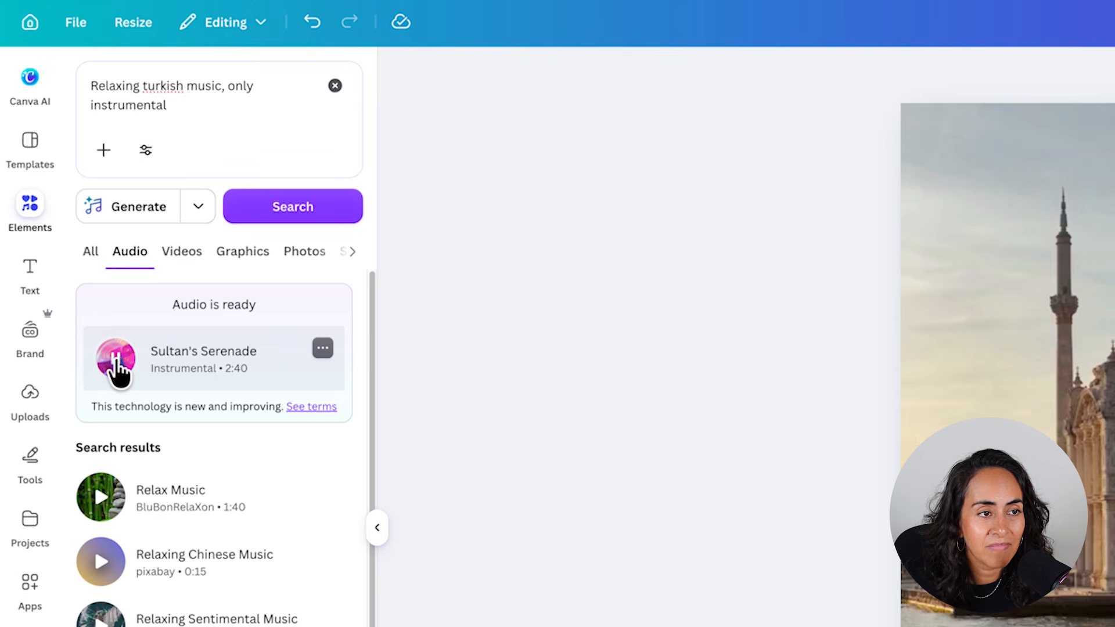
click(116, 355)
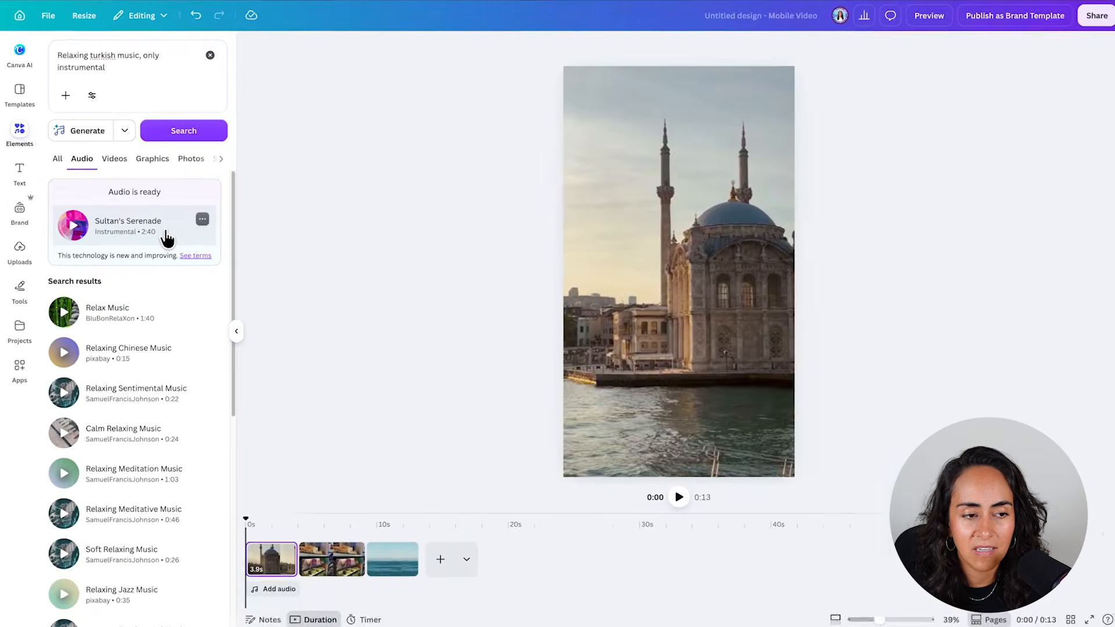
- Add the generated track to the mobile video and slip its audio by about 48.7 s to use another part of the song
click(167, 238)
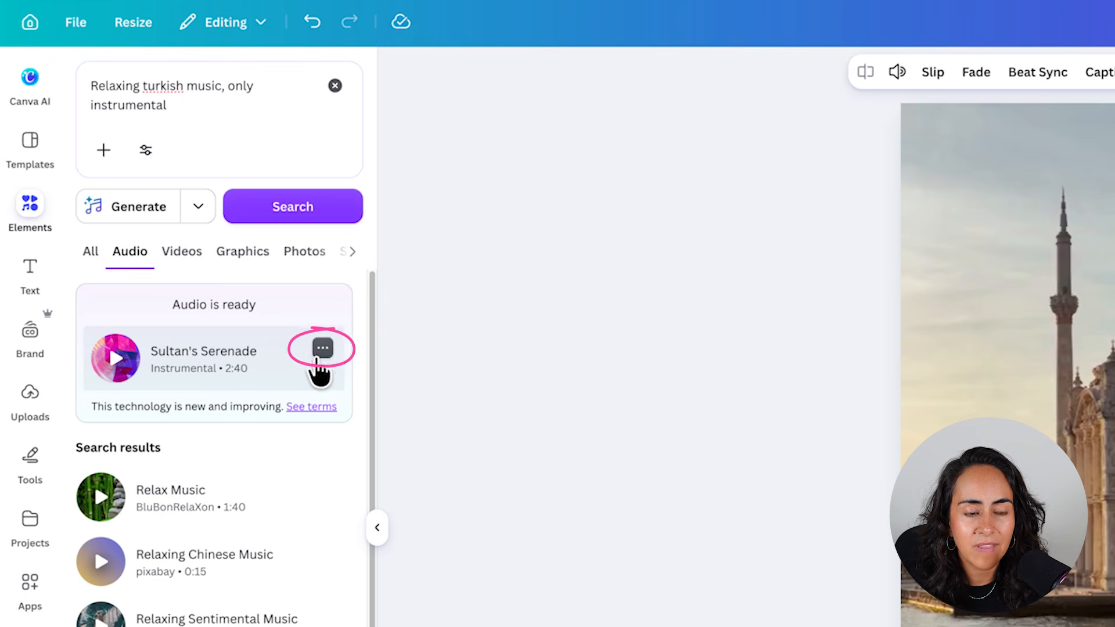
click(320, 348)
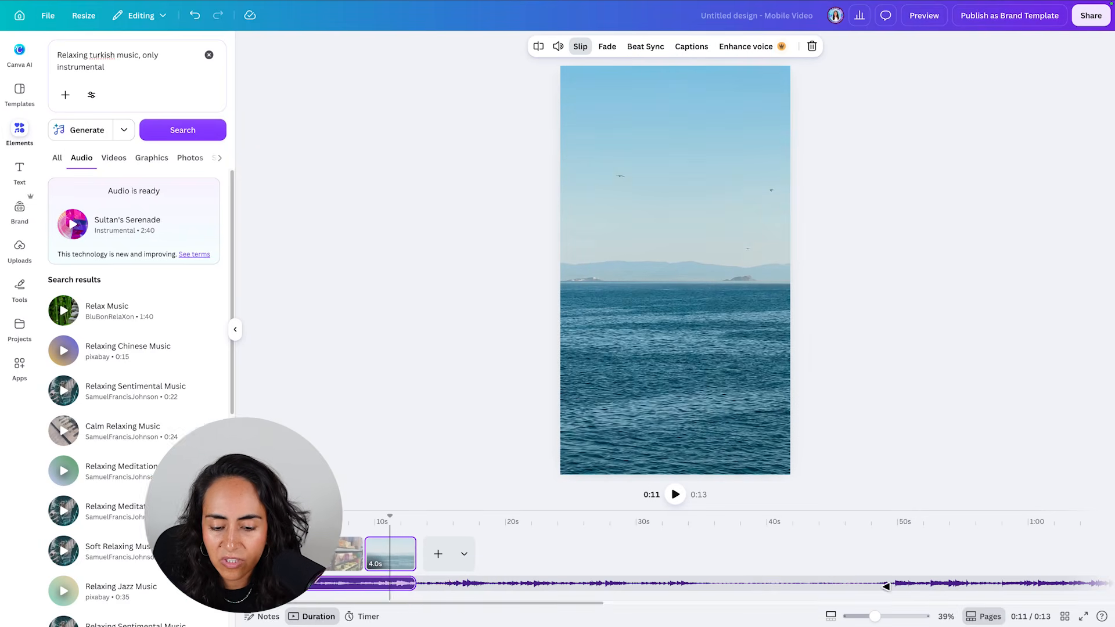
drag(886, 586, 362, 587)
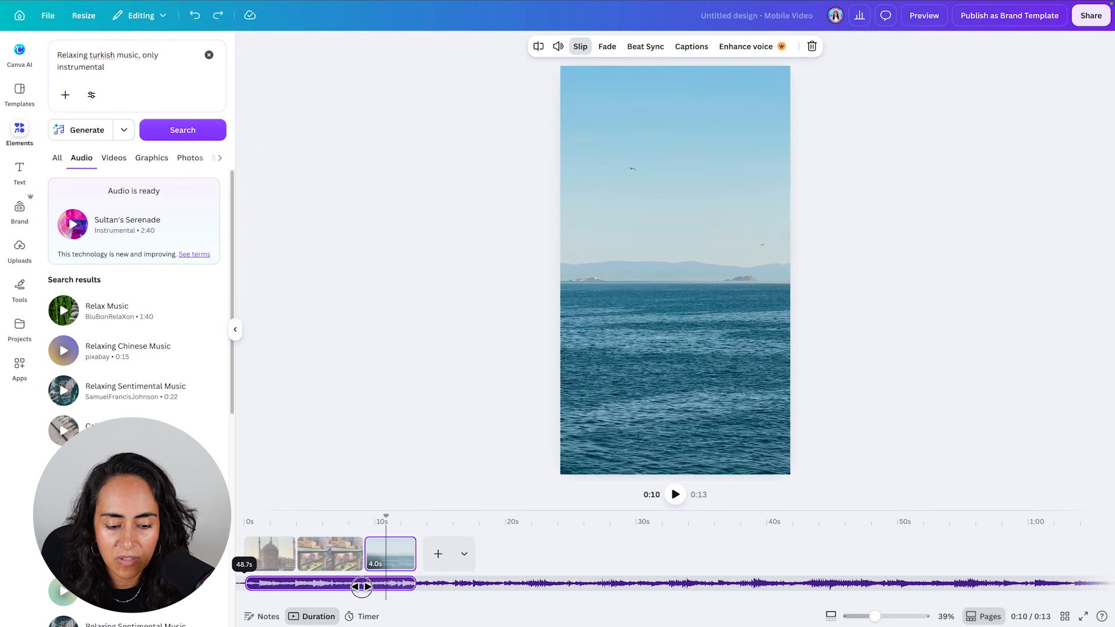
- Play the mobile video from the start twice to check how the music fits the clips
click(250, 526)
click(675, 495)
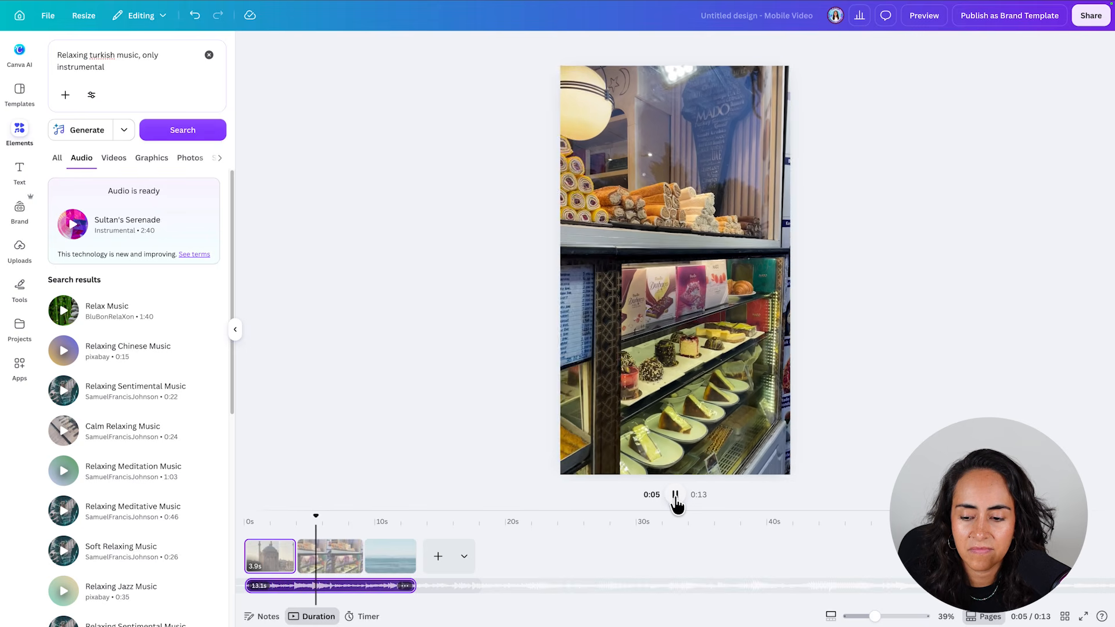
click(675, 495)
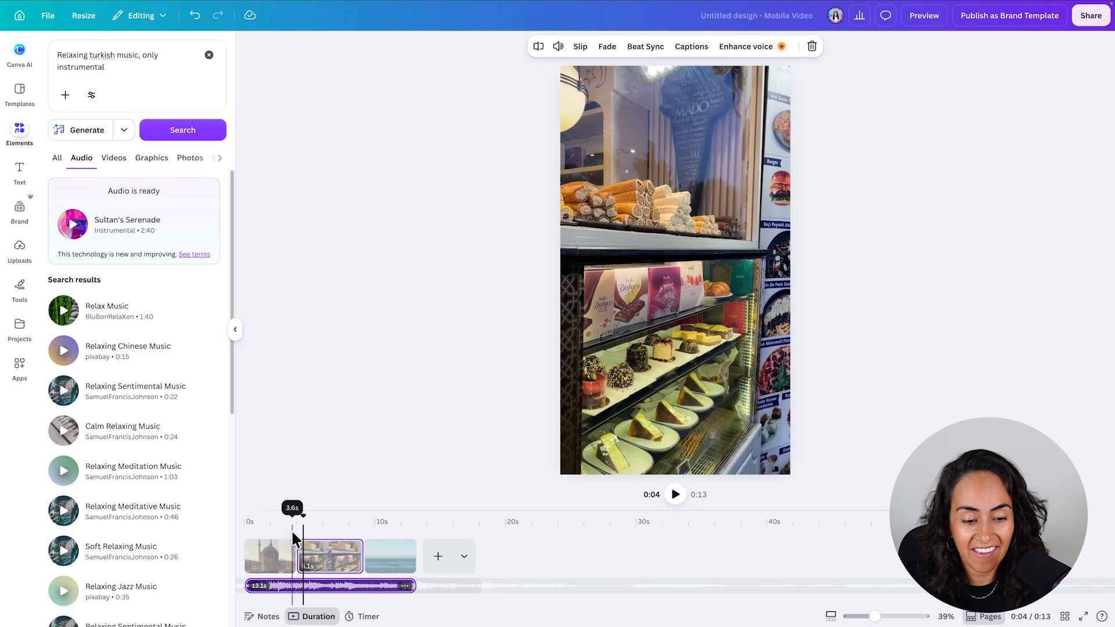
drag(303, 522, 244, 522)
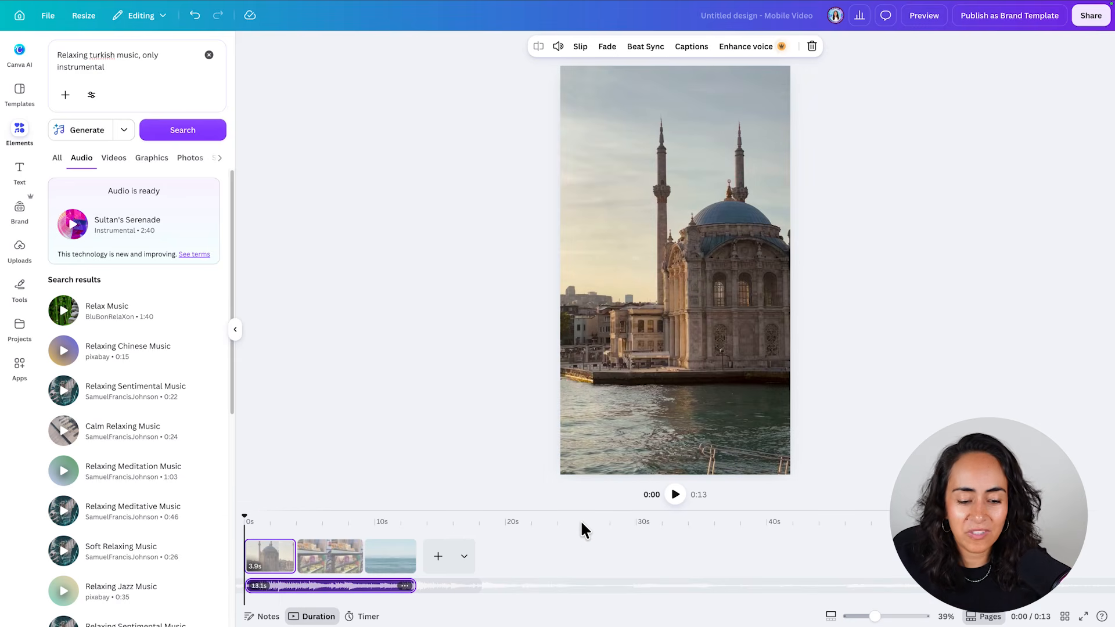
click(672, 497)
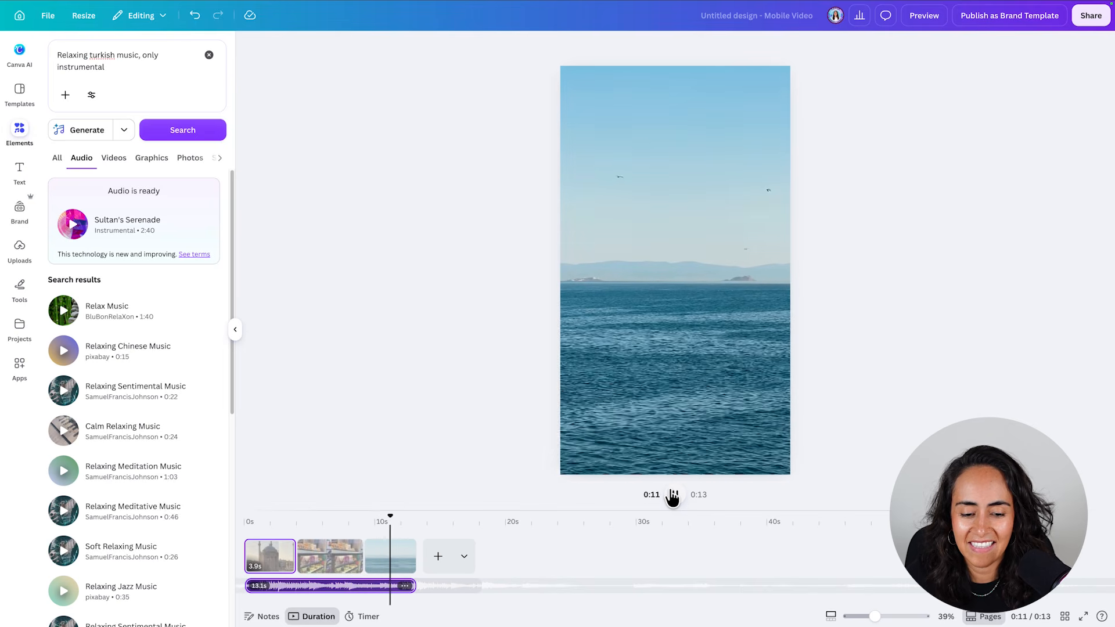
click(673, 494)
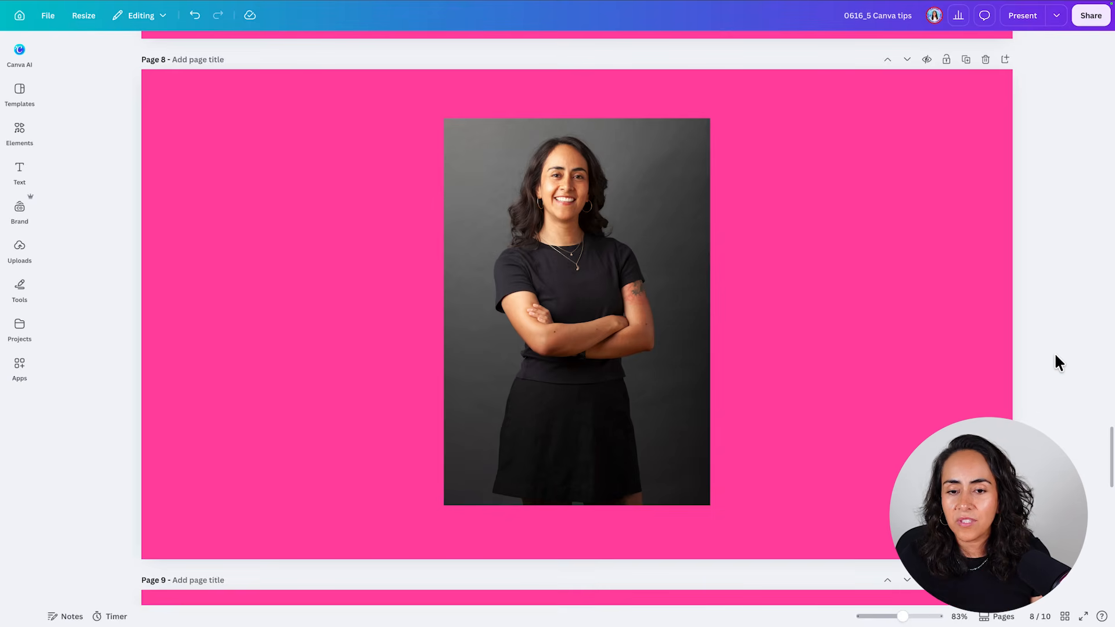
- Open Image to Video for the portrait photo on page 8 and choose the Custom mode
click(571, 383)
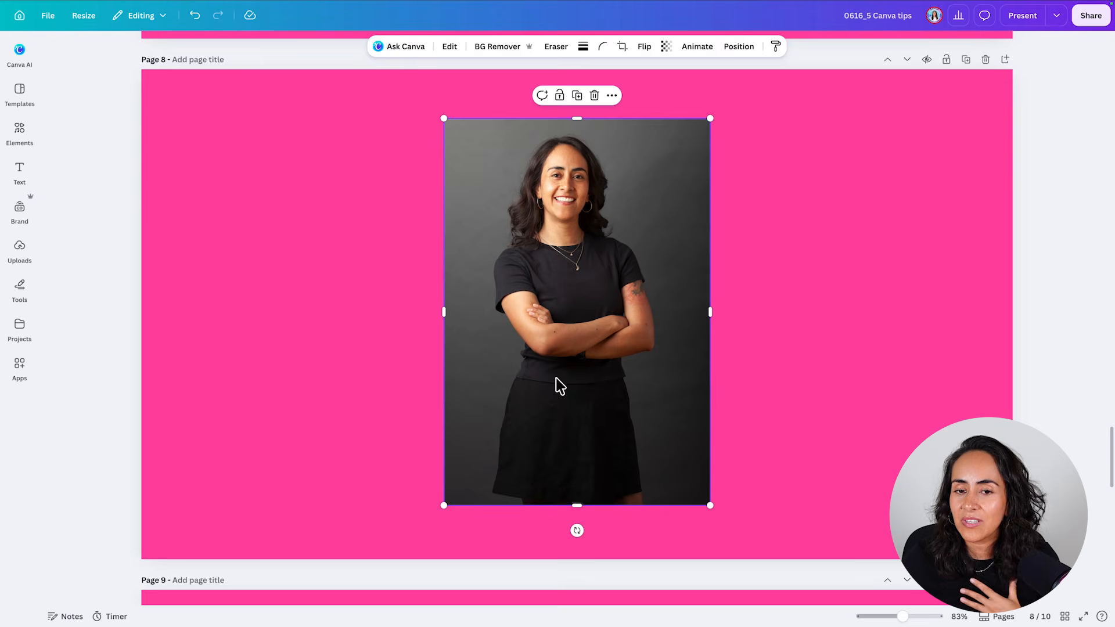
click(815, 336)
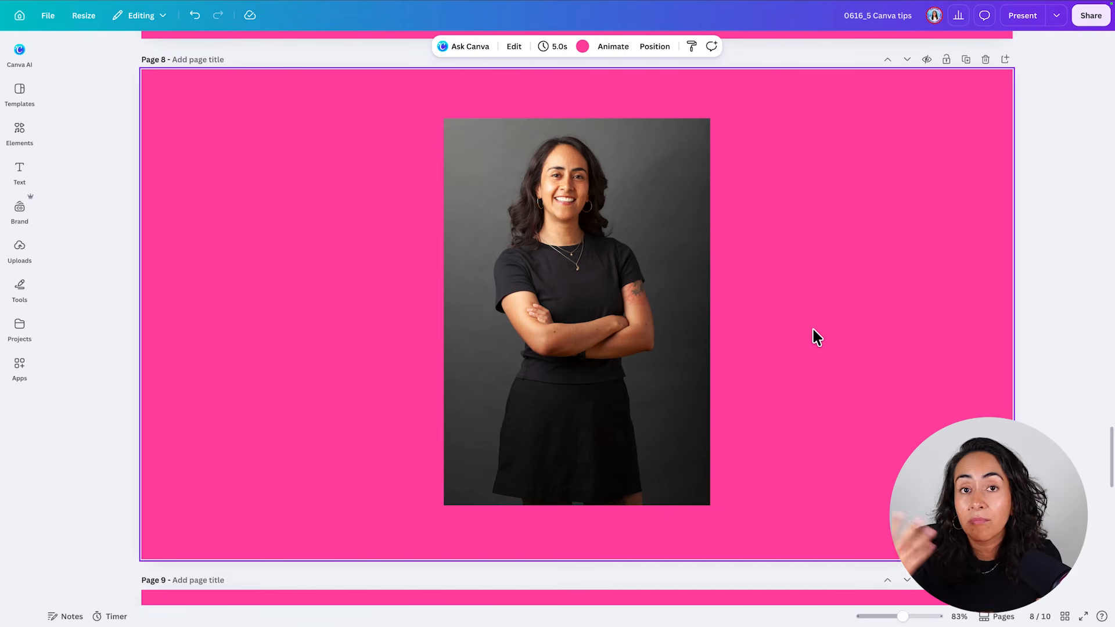
click(614, 212)
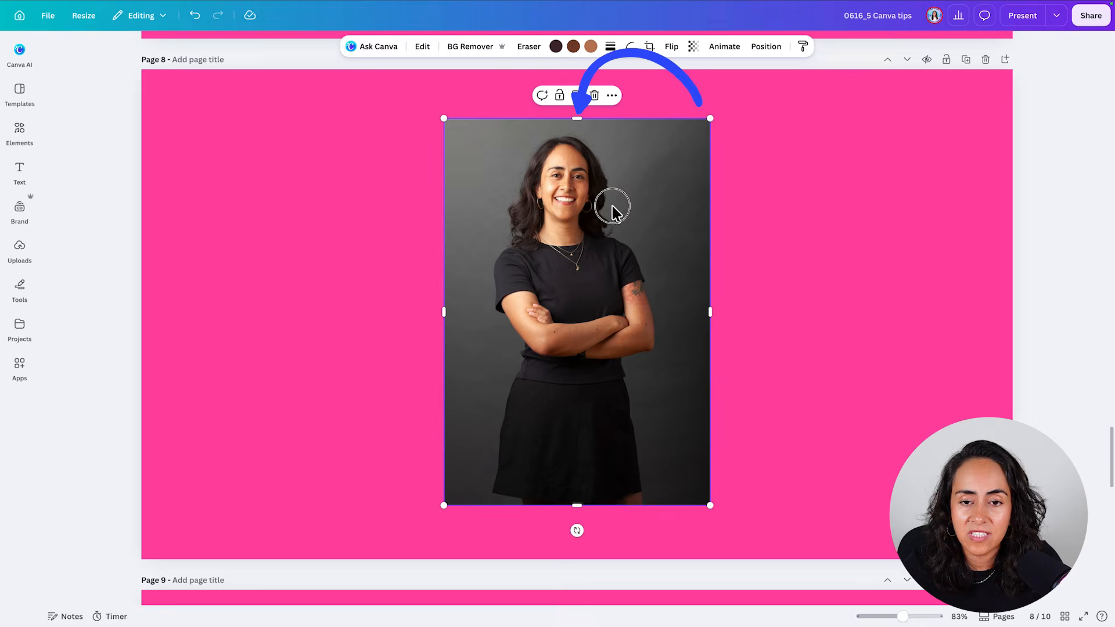
click(423, 48)
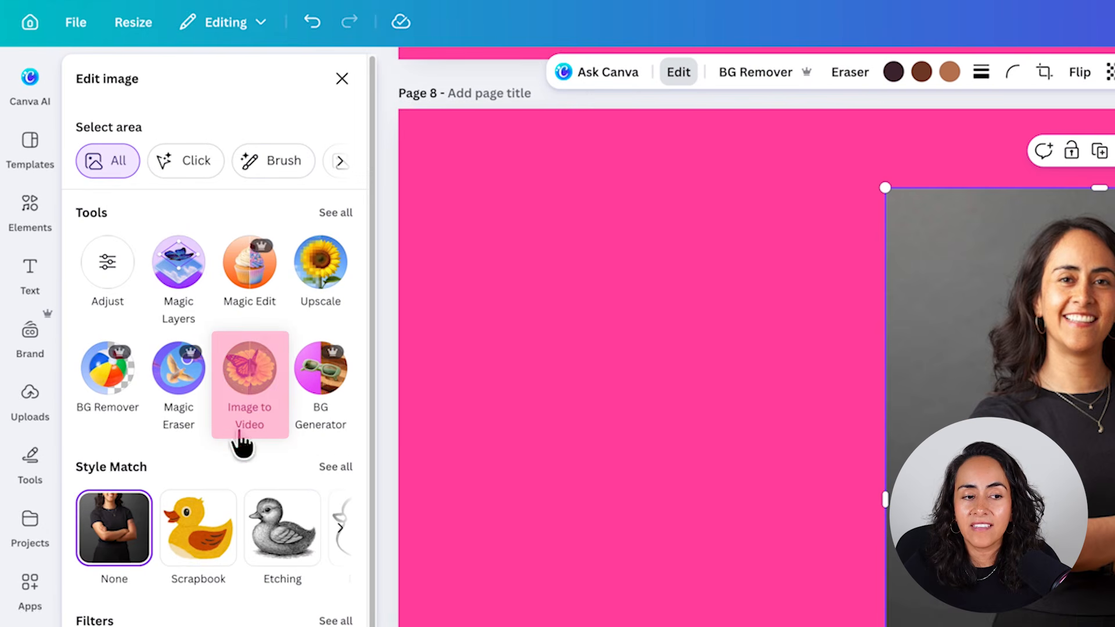
click(254, 378)
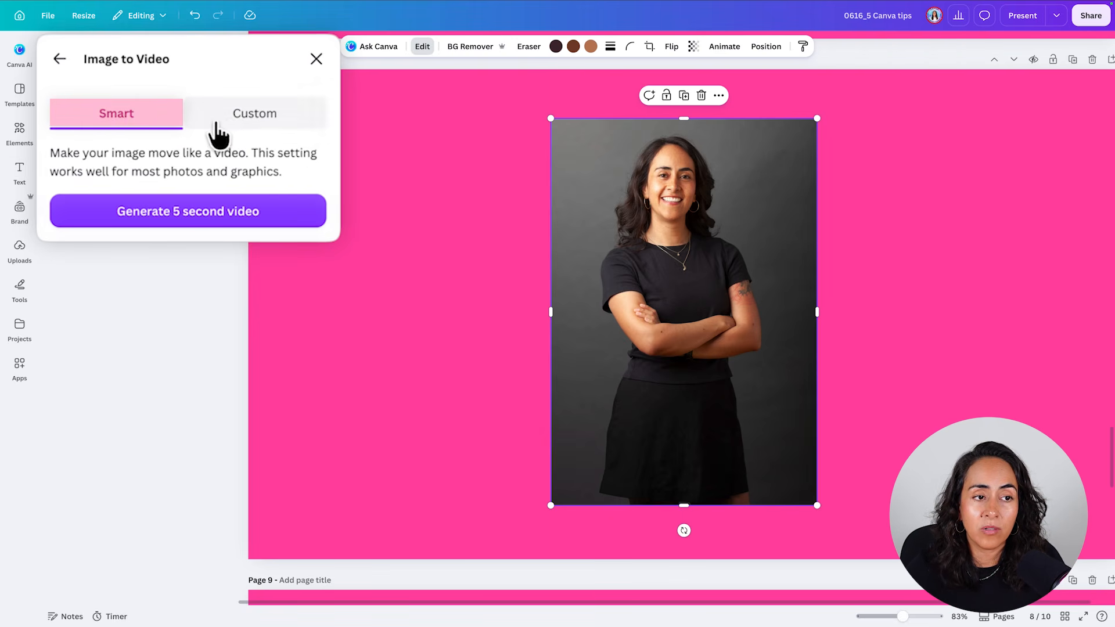
click(250, 123)
- Enter the motion prompt "wave at the camera" and generate the 5 second video
click(250, 167)
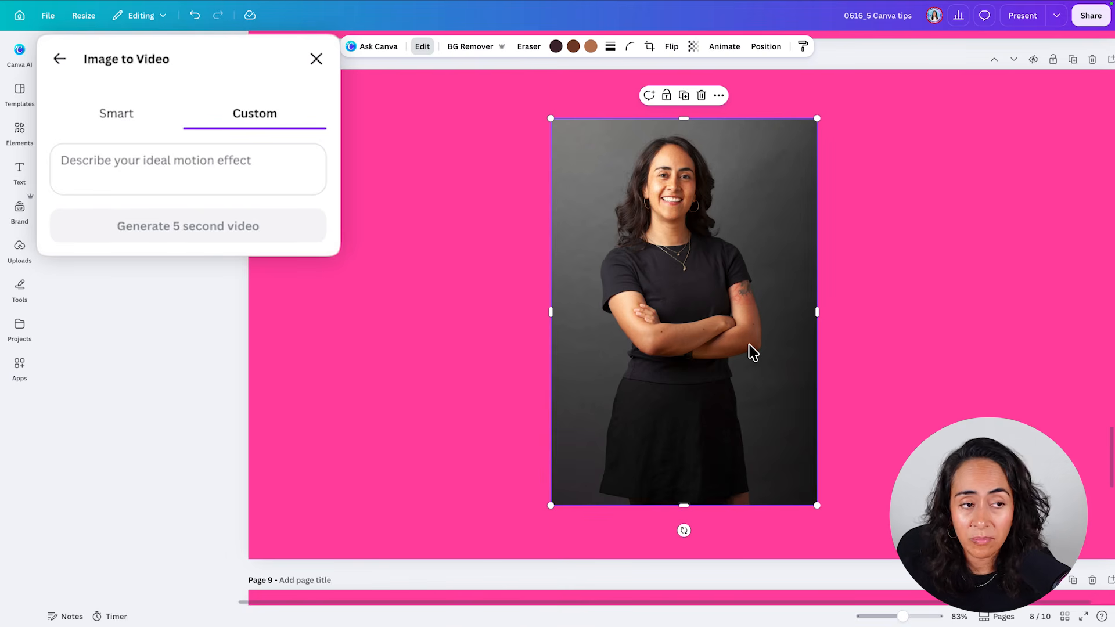
click(194, 169)
text(wave at the camera)
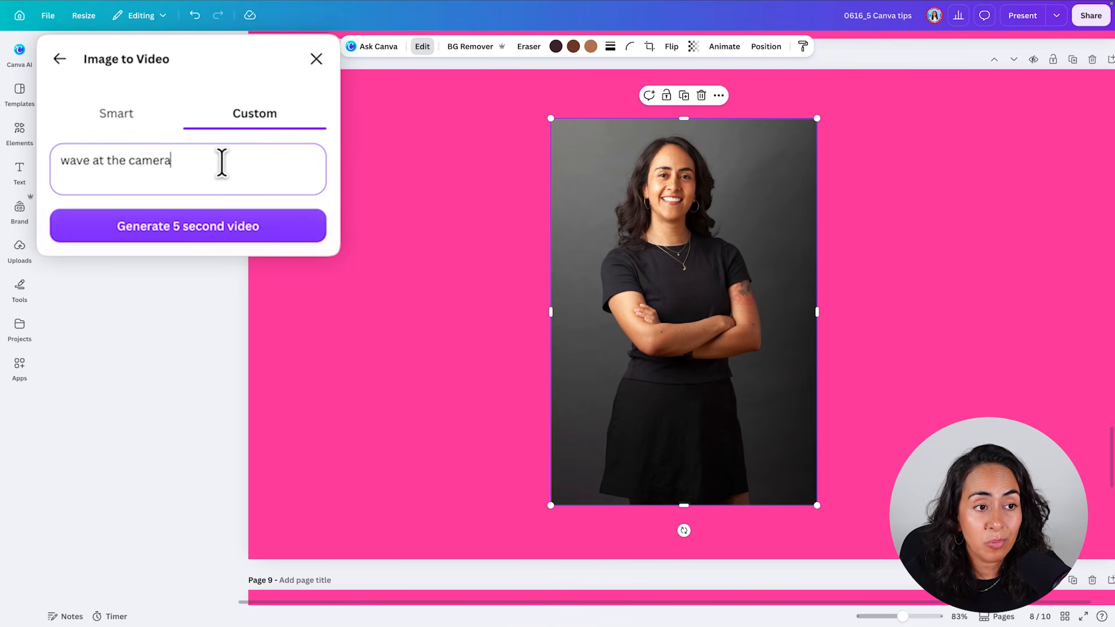
drag(206, 162, 60, 157)
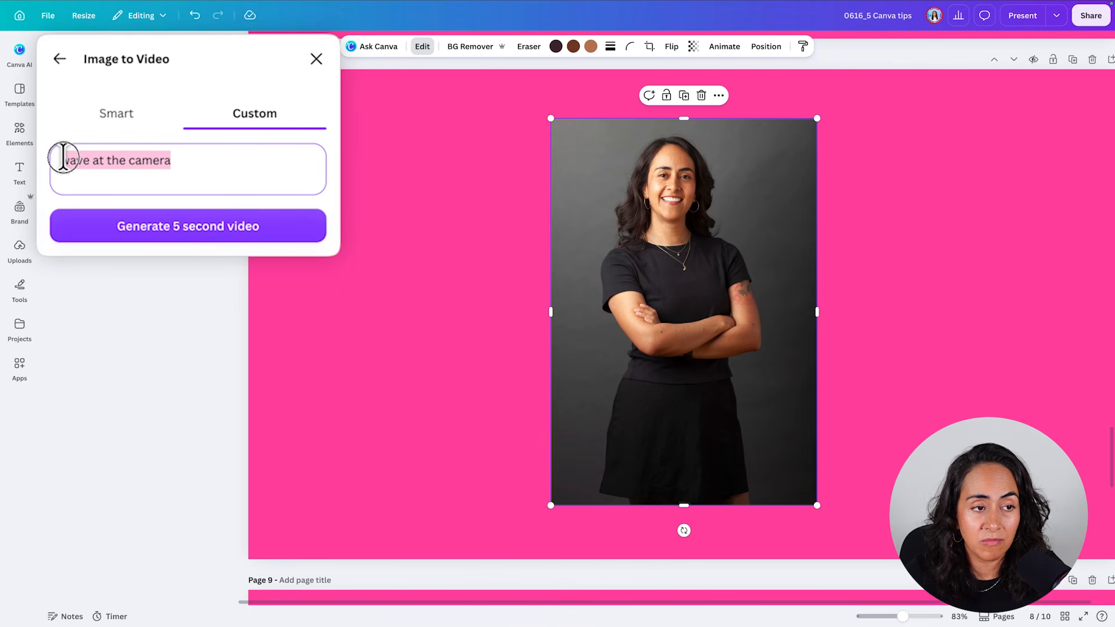
click(216, 158)
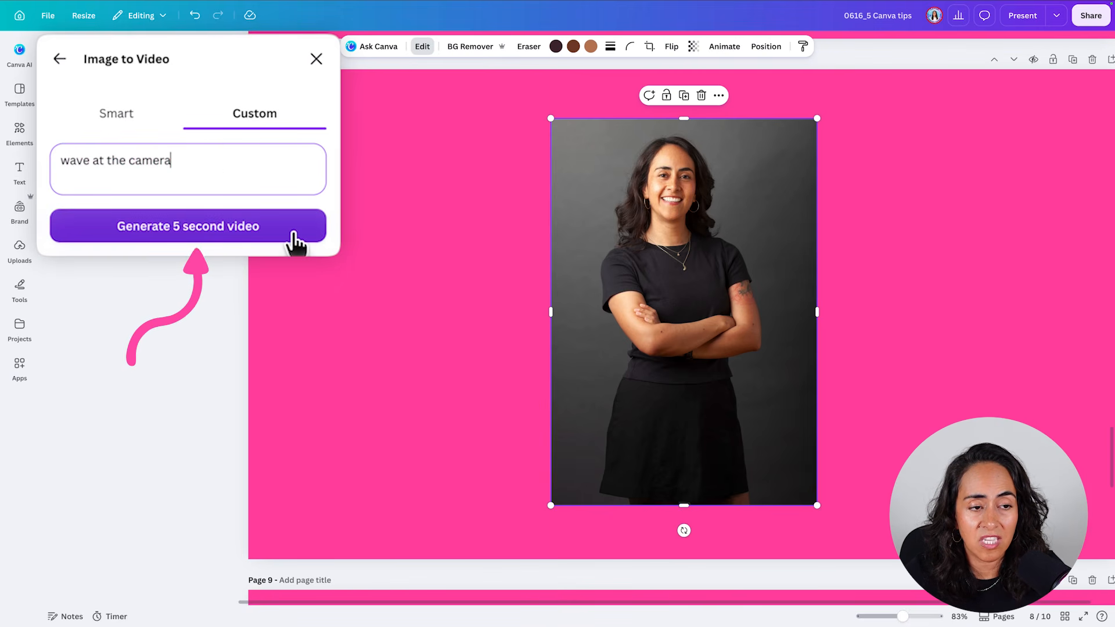
click(170, 241)
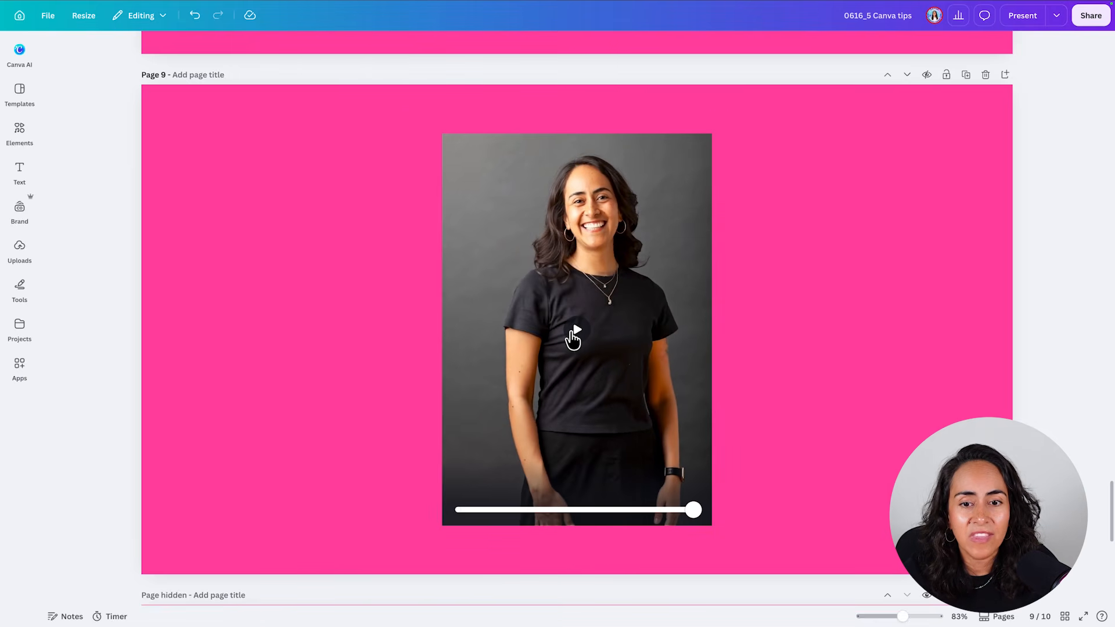
- Play the waving portrait video on page 9, pause it partway and rewind it to near its start to review the motion
click(573, 336)
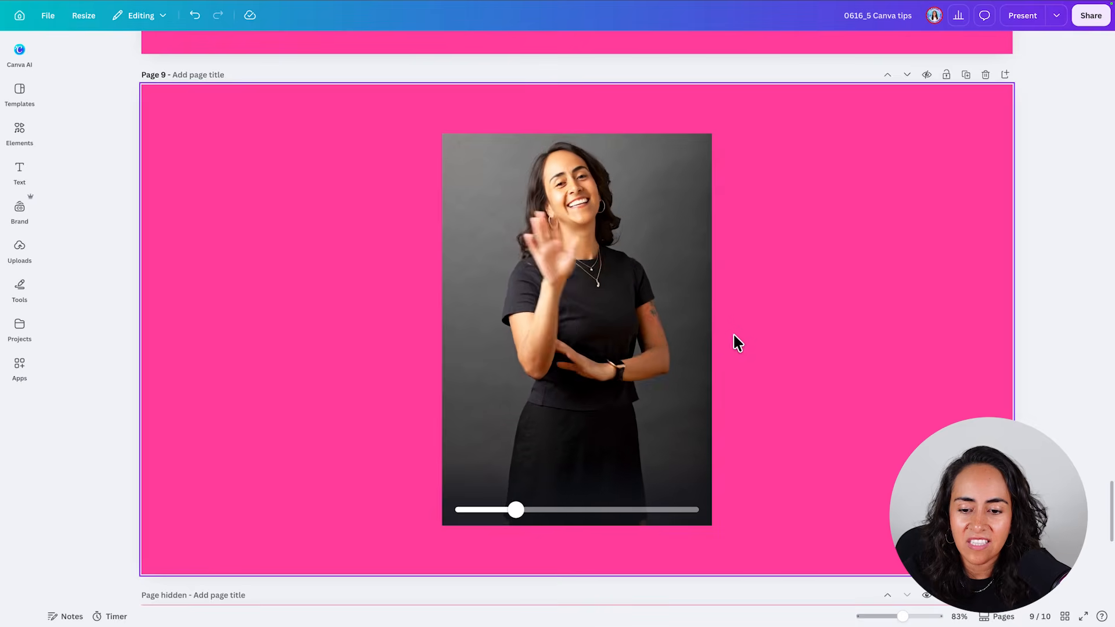
click(575, 331)
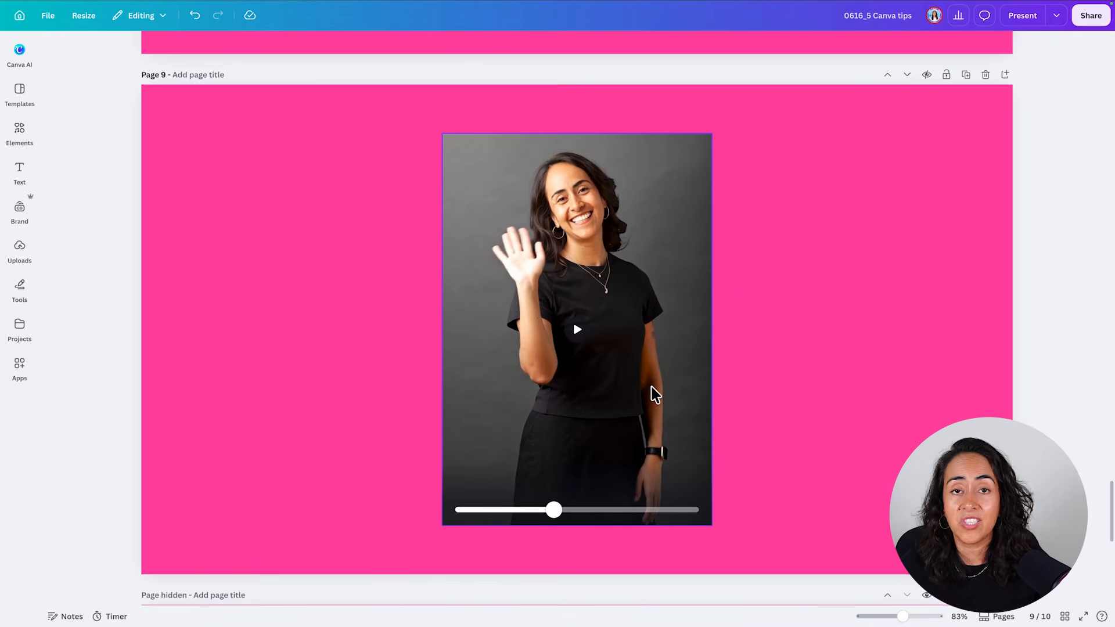
drag(554, 510, 461, 509)
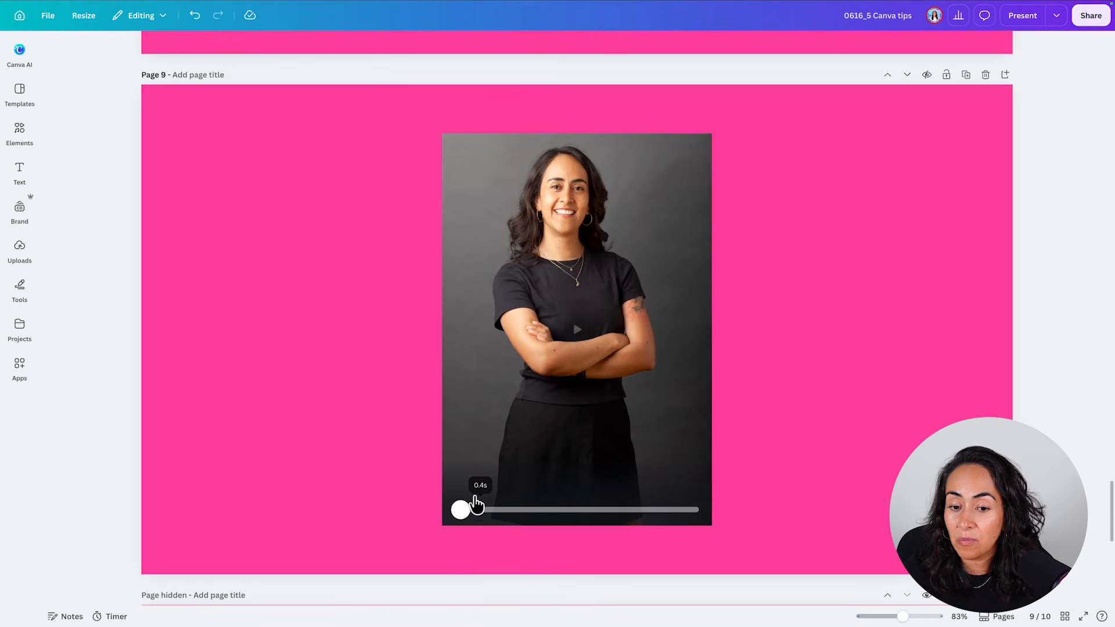
click(841, 290)
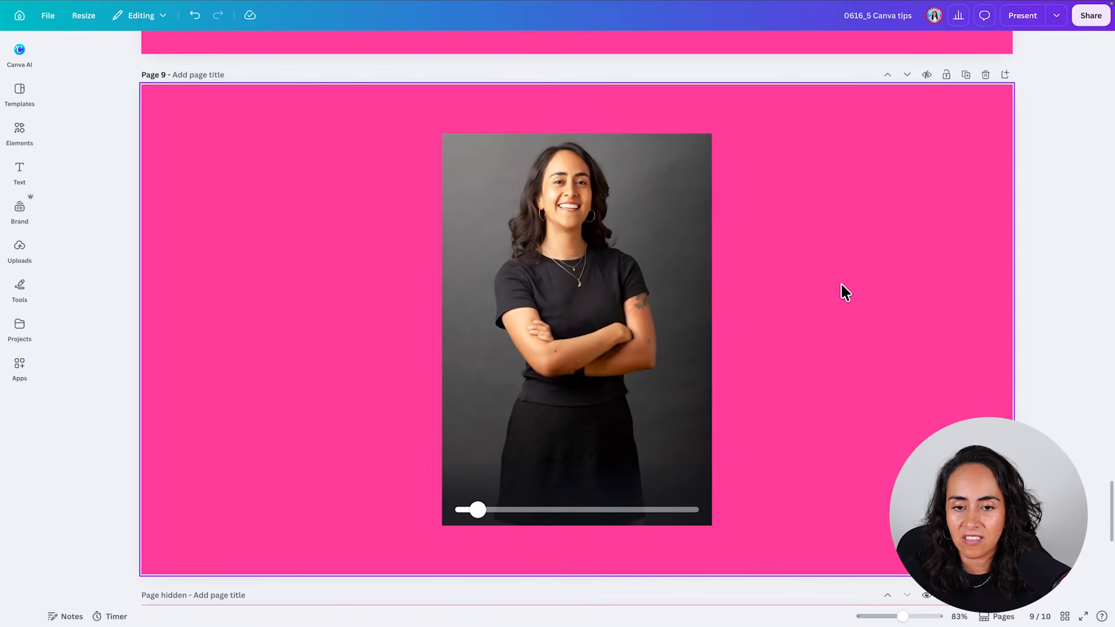